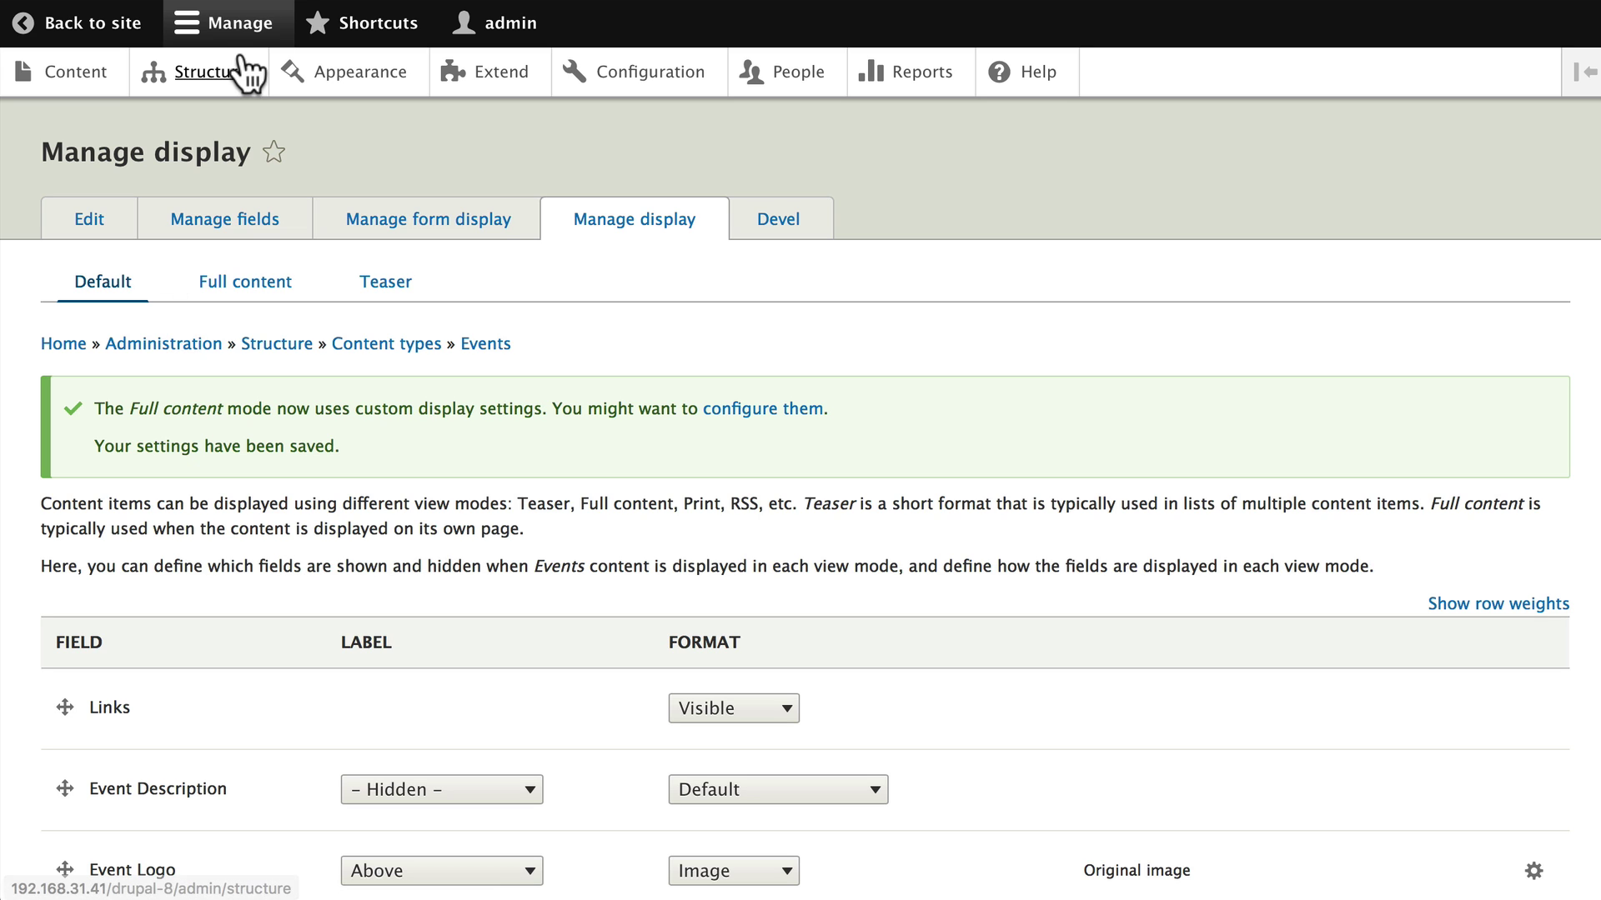
Step: Open the Events content type's Manage display at the Full content view mode and review its fields
{"action": "left_click", "coordinate": [211, 72]}
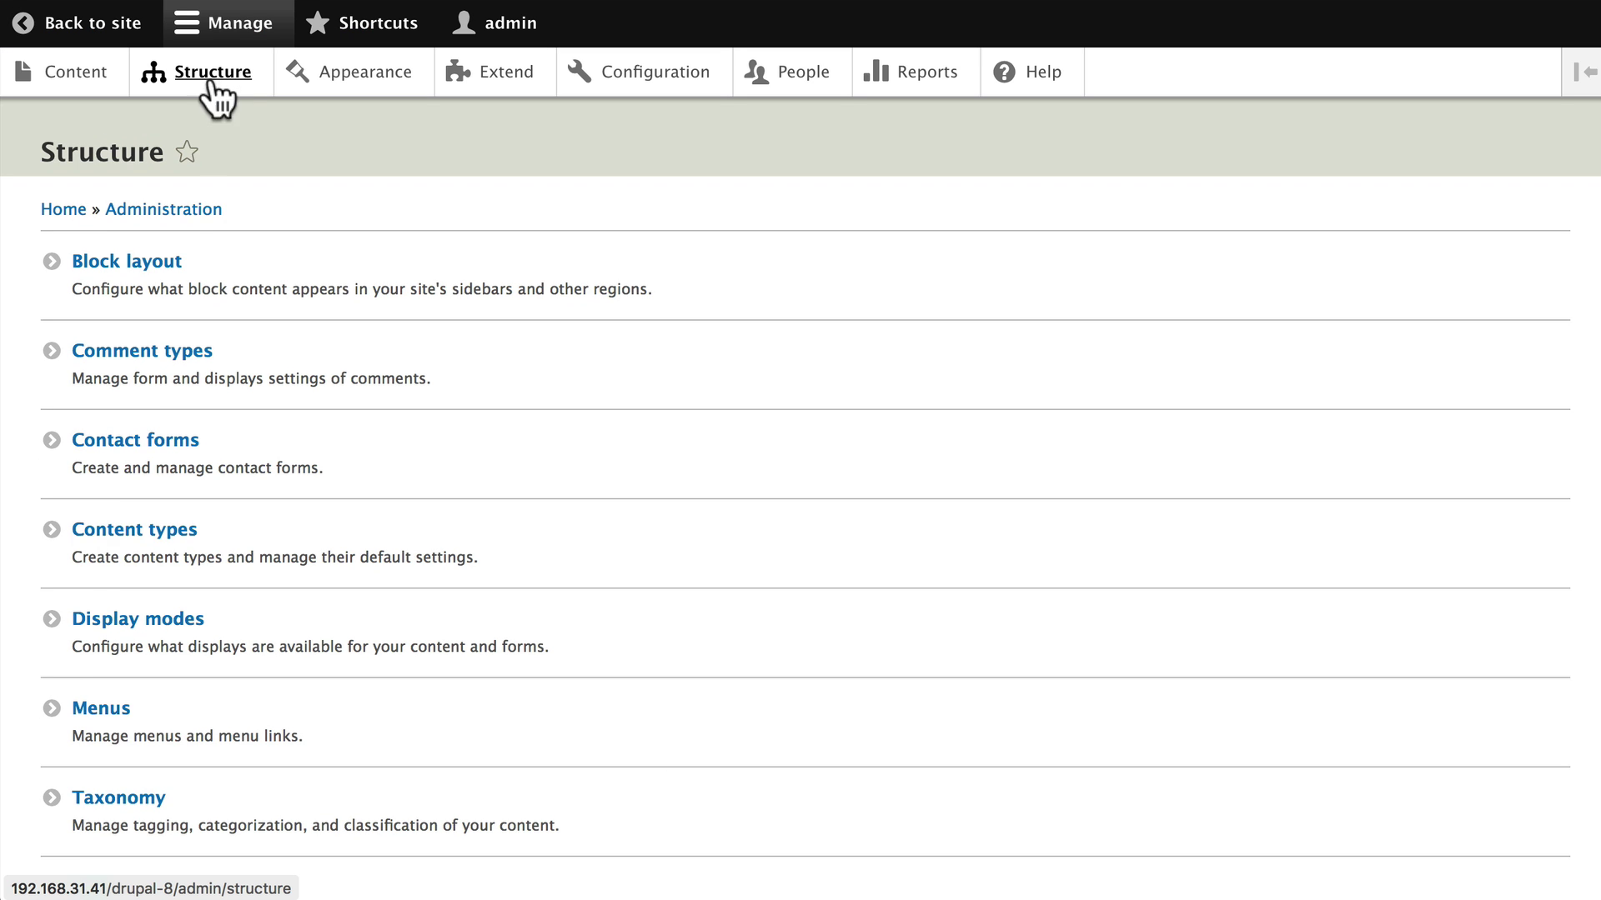
{"action": "left_click", "coordinate": [93, 525]}
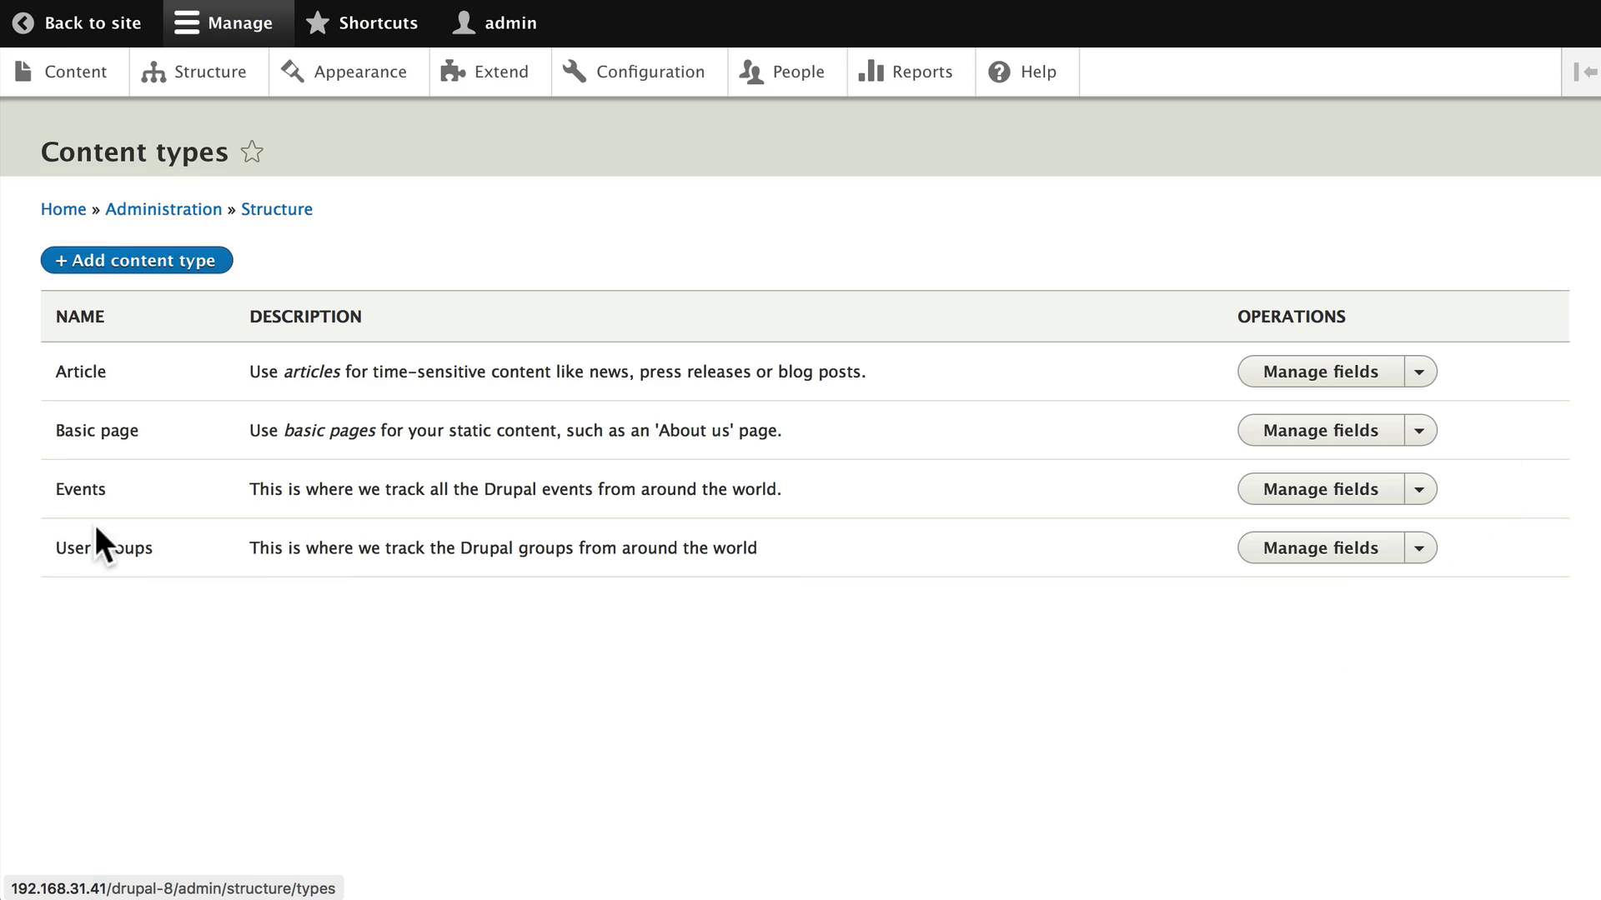
{"action": "left_click", "coordinate": [1418, 494]}
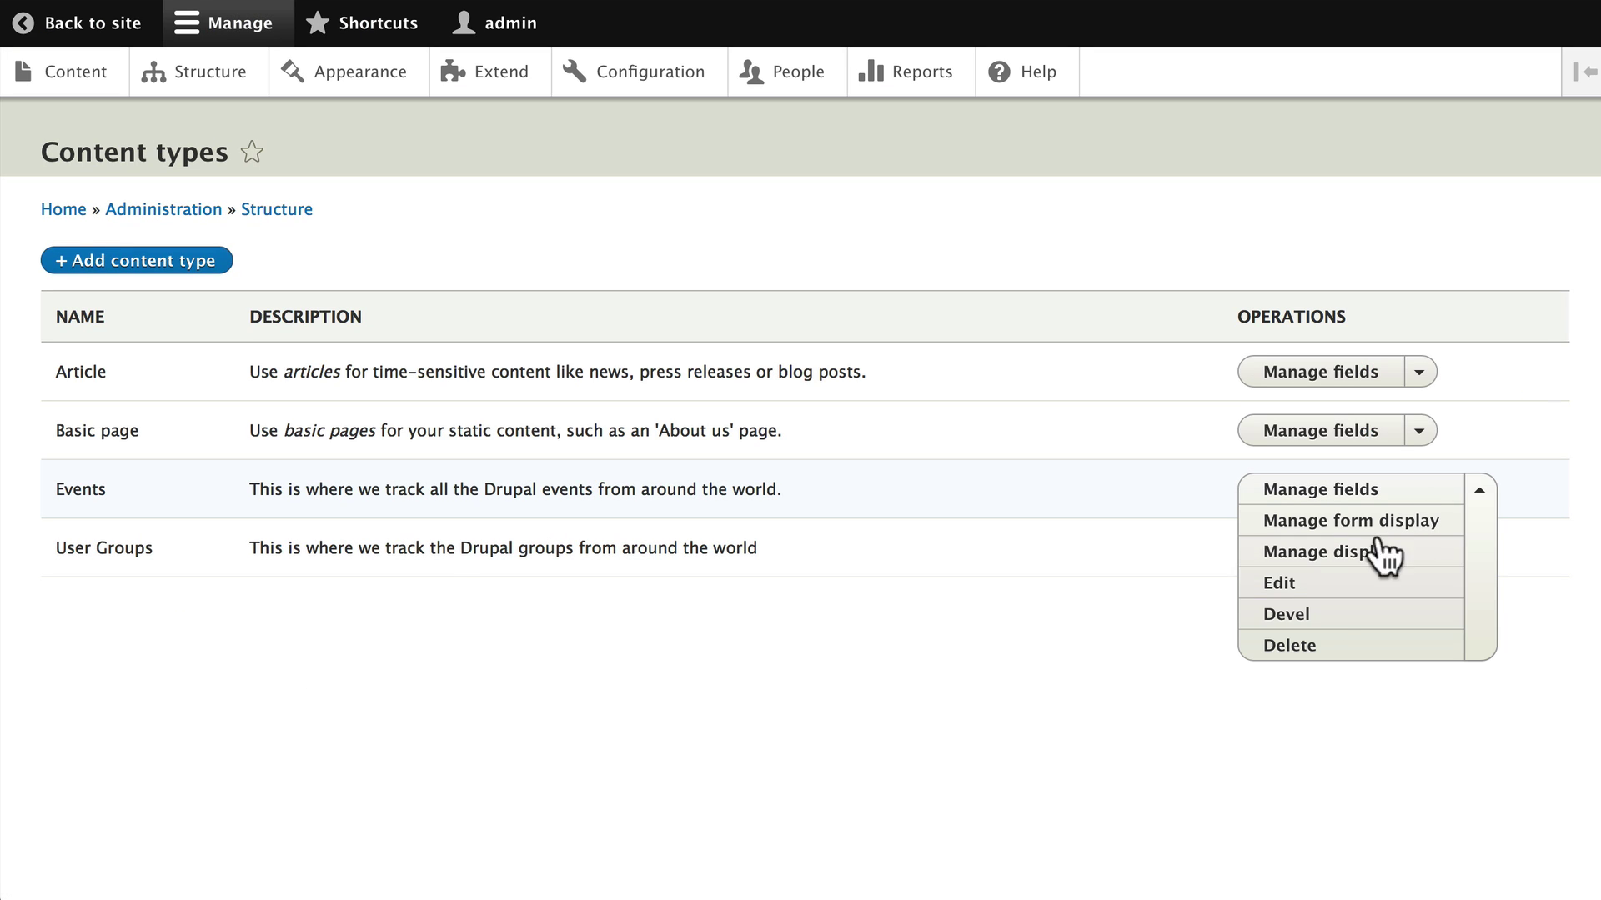
{"action": "left_click", "coordinate": [1324, 553]}
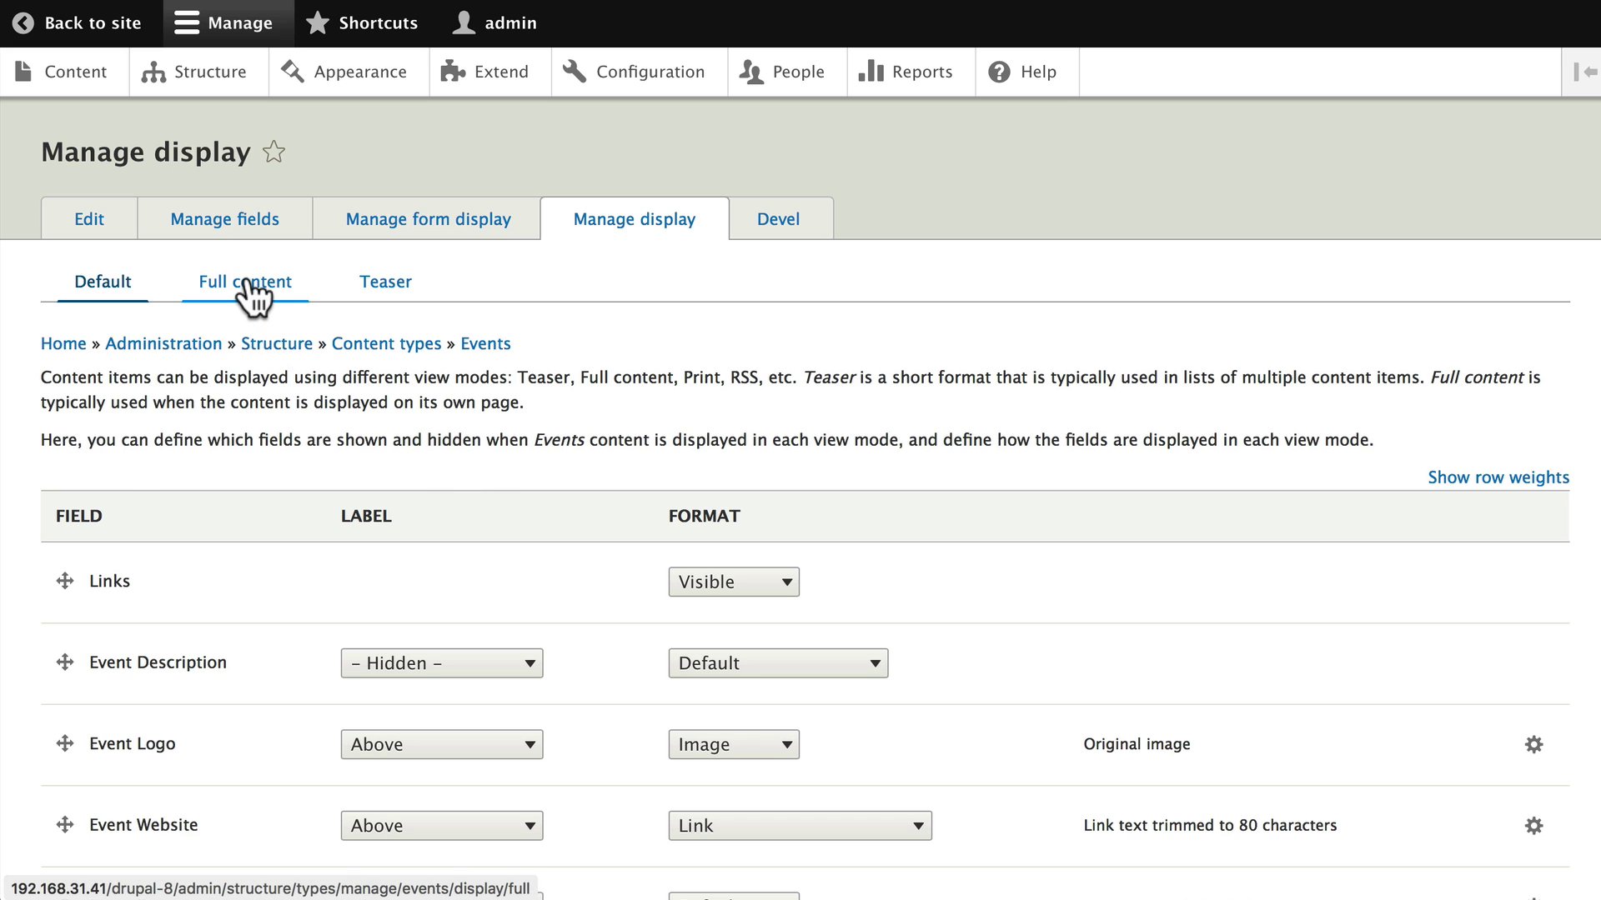
{"action": "left_click", "coordinate": [247, 283]}
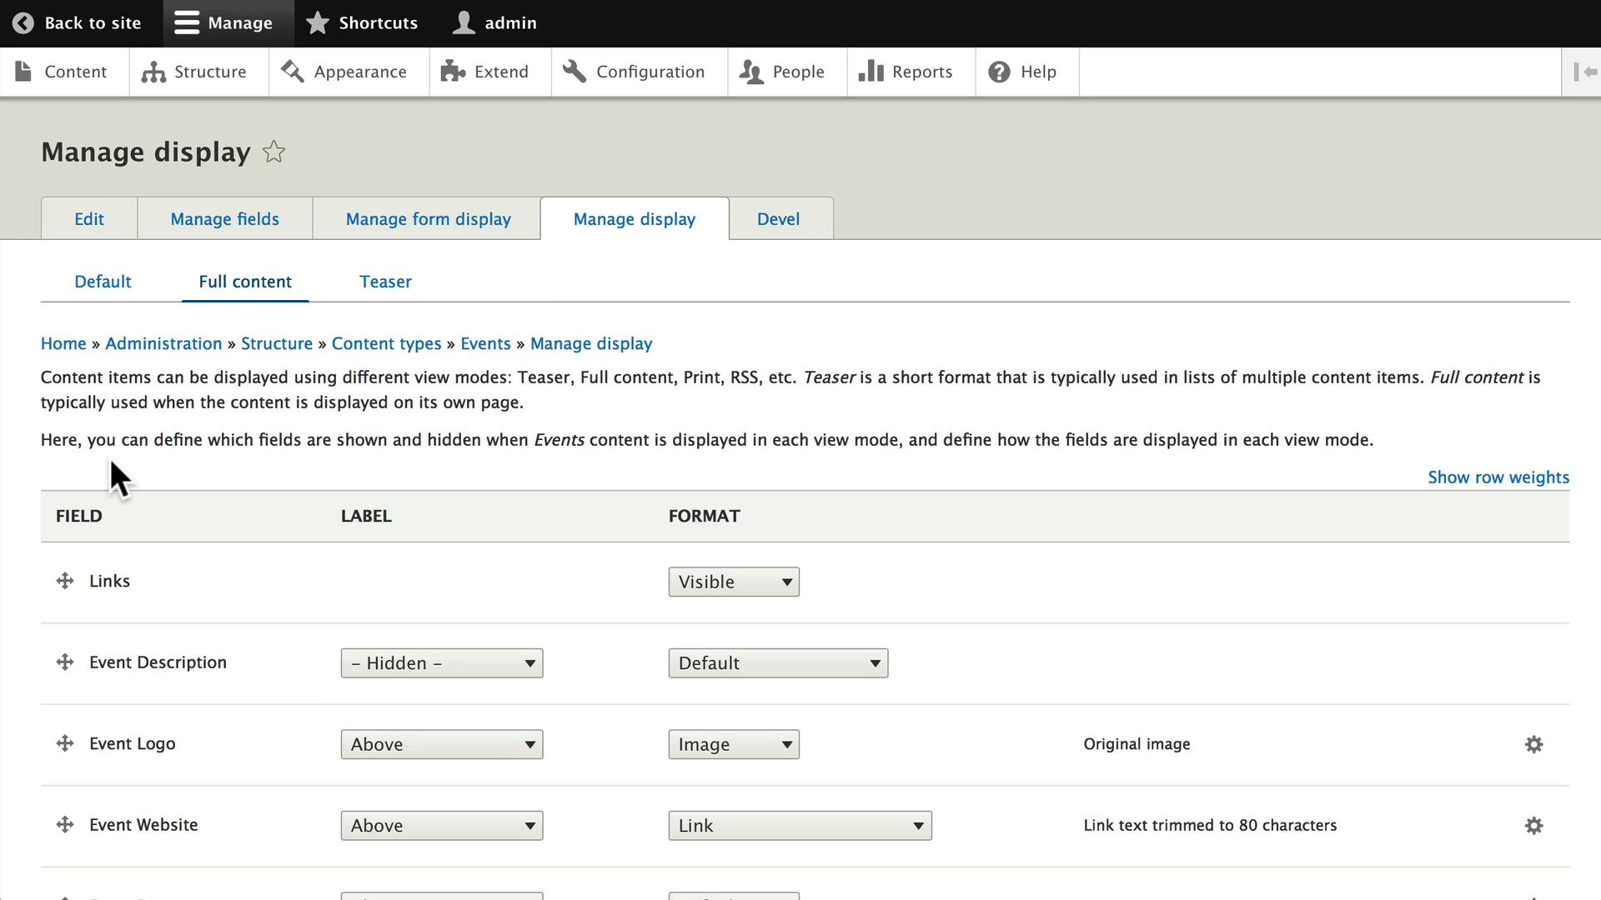
{"action": "scroll", "coordinate": [110, 463], "scroll_direction": "down", "scroll_amount": 3}
{"action": "scroll", "coordinate": [111, 461], "scroll_direction": "down", "scroll_amount": 1}
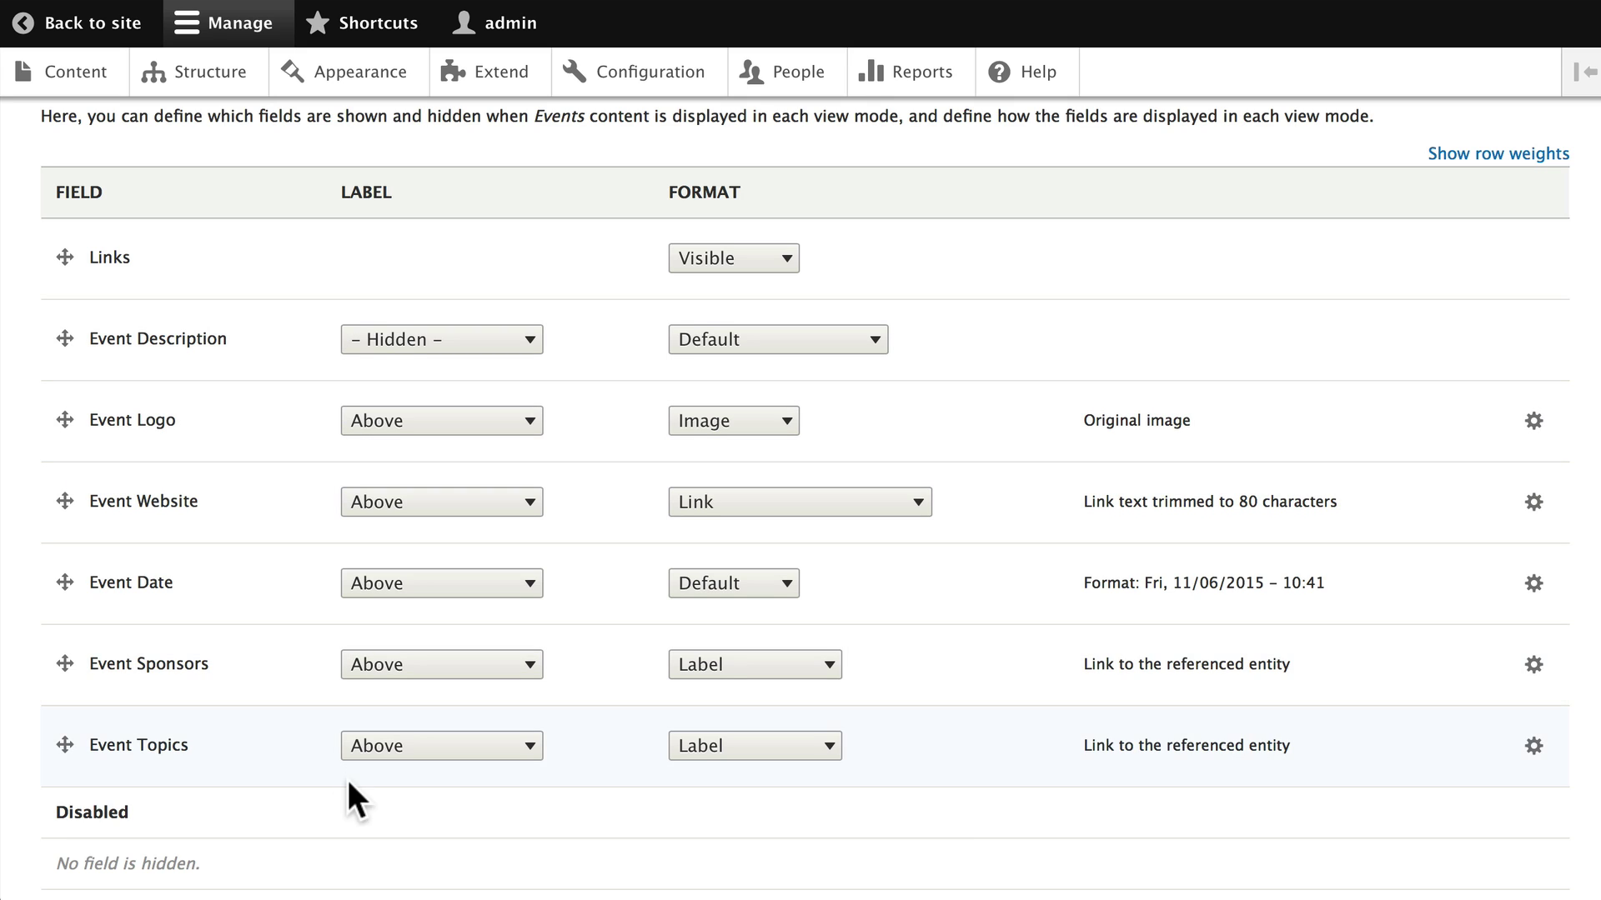
{"action": "scroll", "coordinate": [260, 631], "scroll_direction": "up", "scroll_amount": 6}
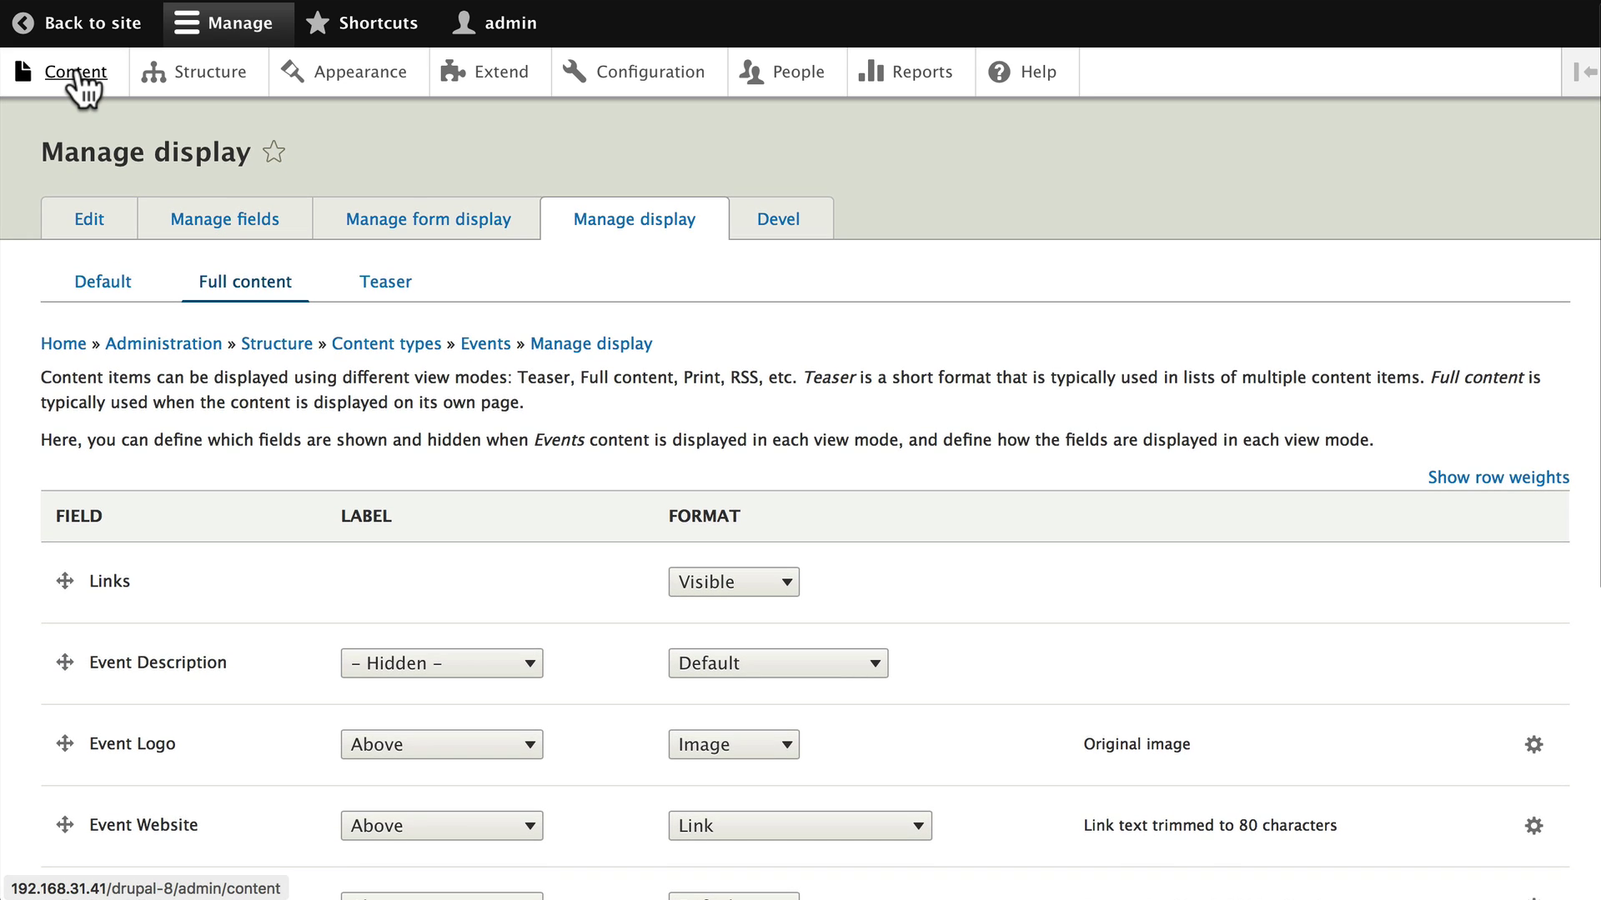
Step: View the DrupalCamp Cincinnati event page from the content listing
{"action": "left_click", "coordinate": [76, 77]}
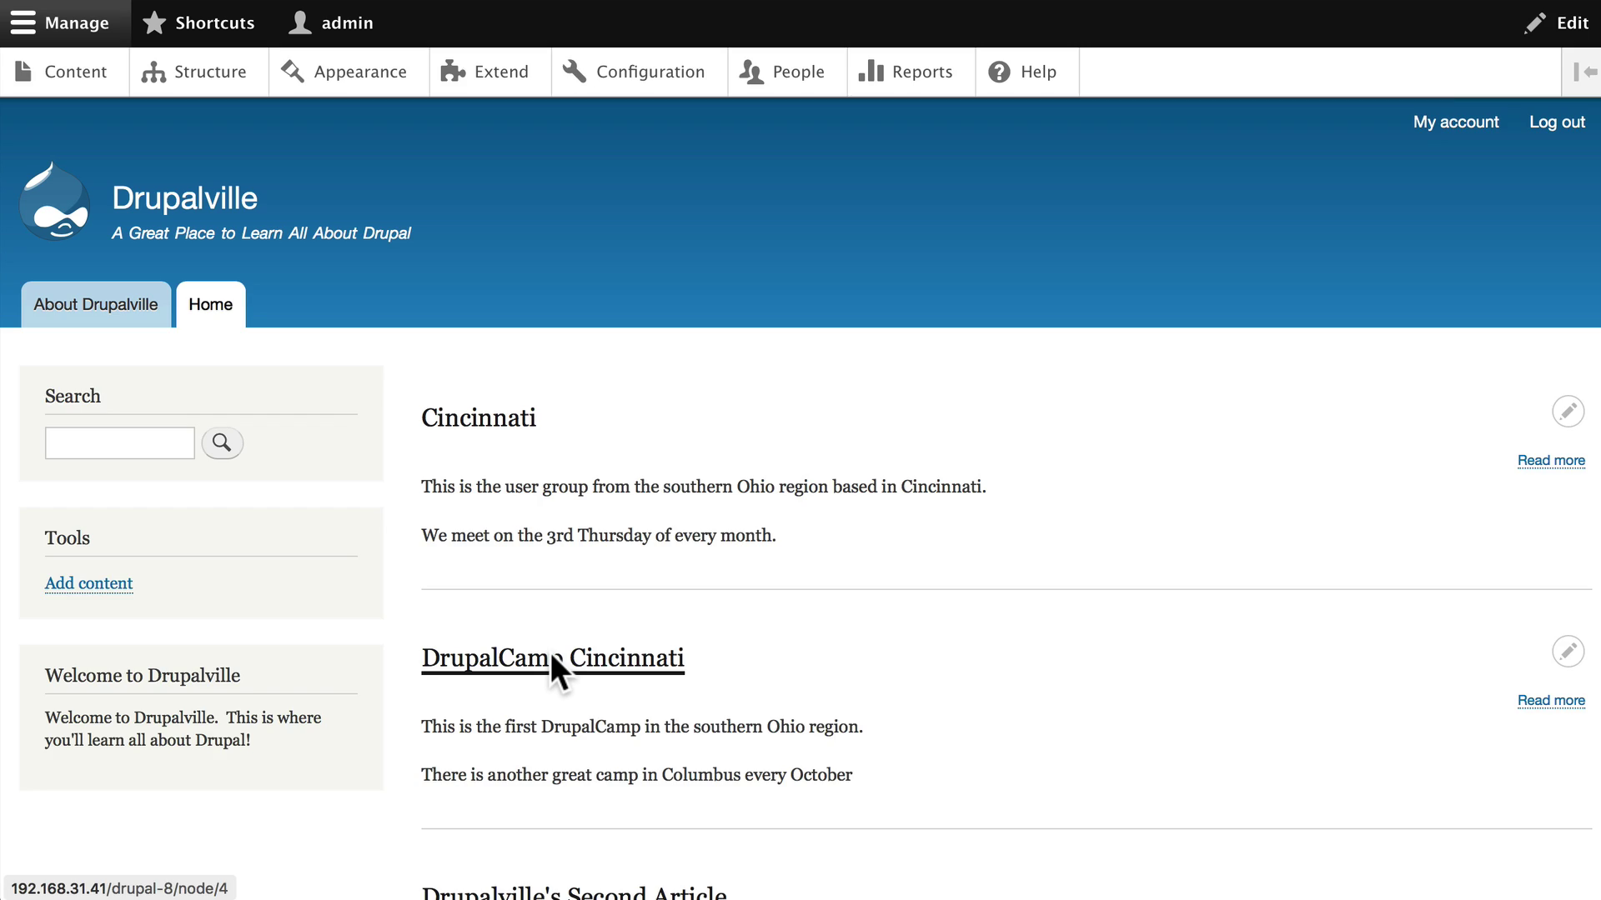
{"action": "left_click", "coordinate": [550, 652]}
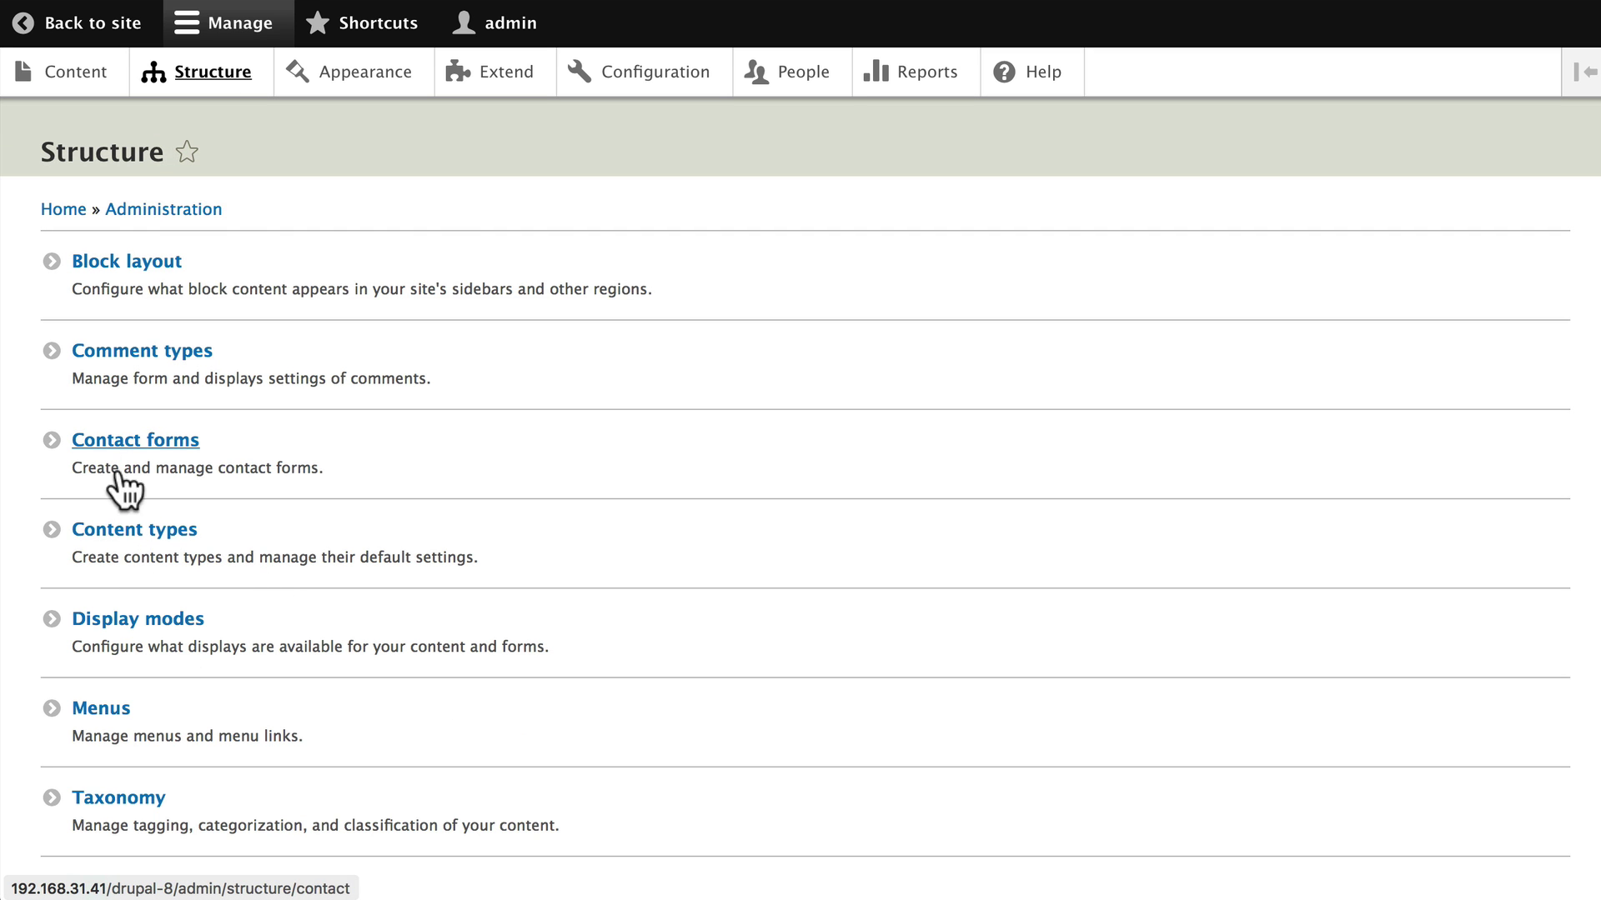
Step: In the Events Manage display, drag Event Description below Event Logo
{"action": "left_click", "coordinate": [117, 538]}
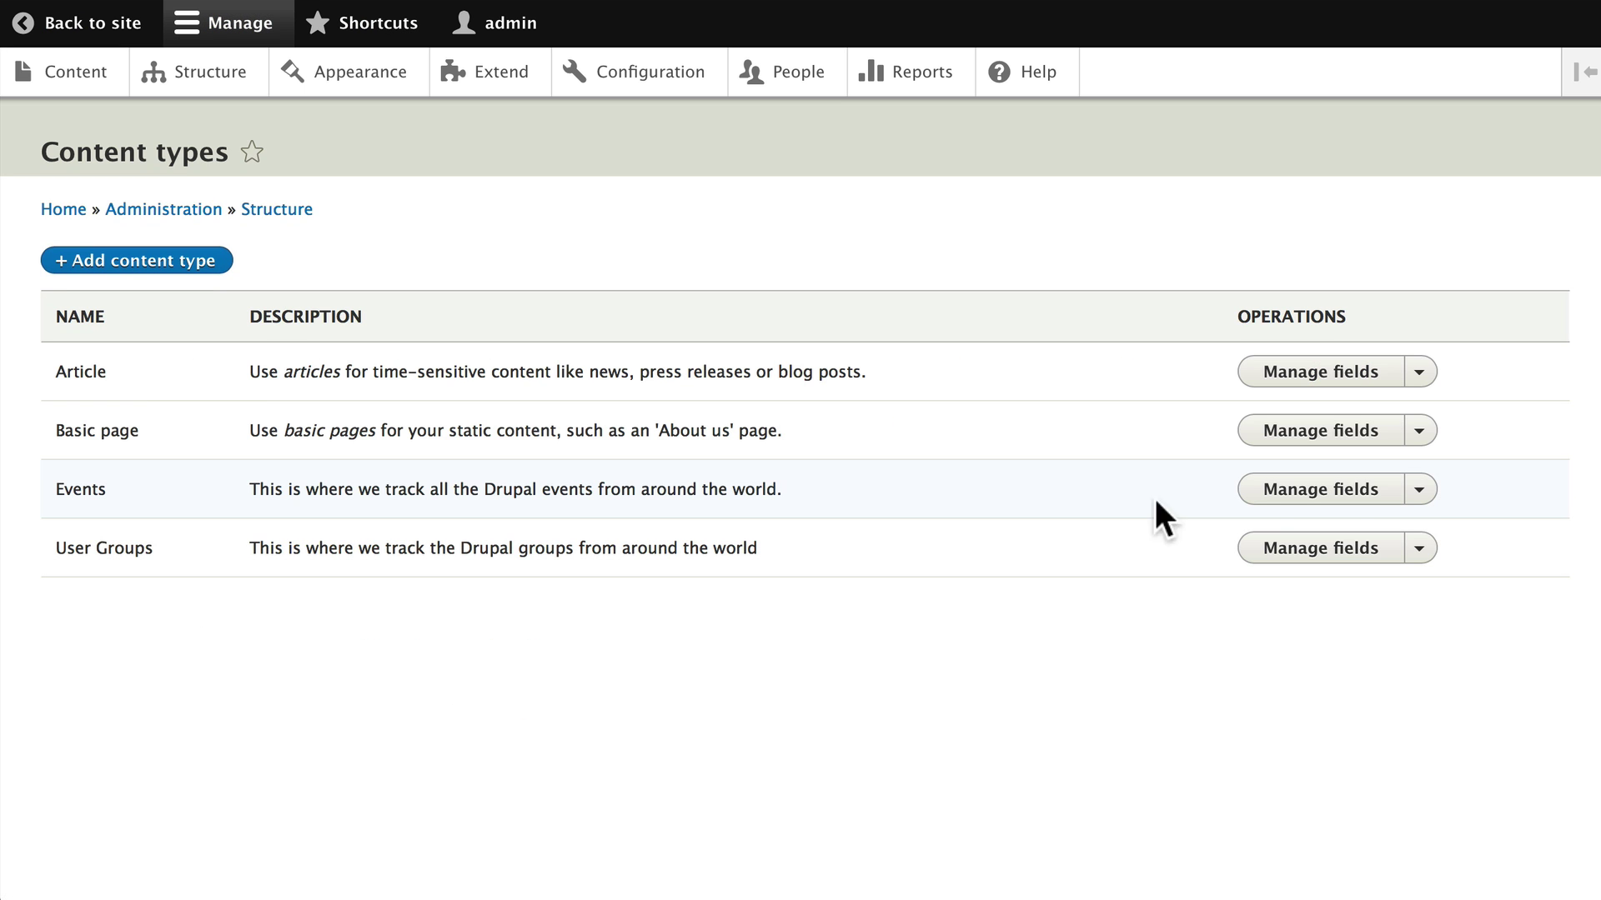
{"action": "left_click", "coordinate": [1416, 491]}
{"action": "left_click", "coordinate": [1234, 553]}
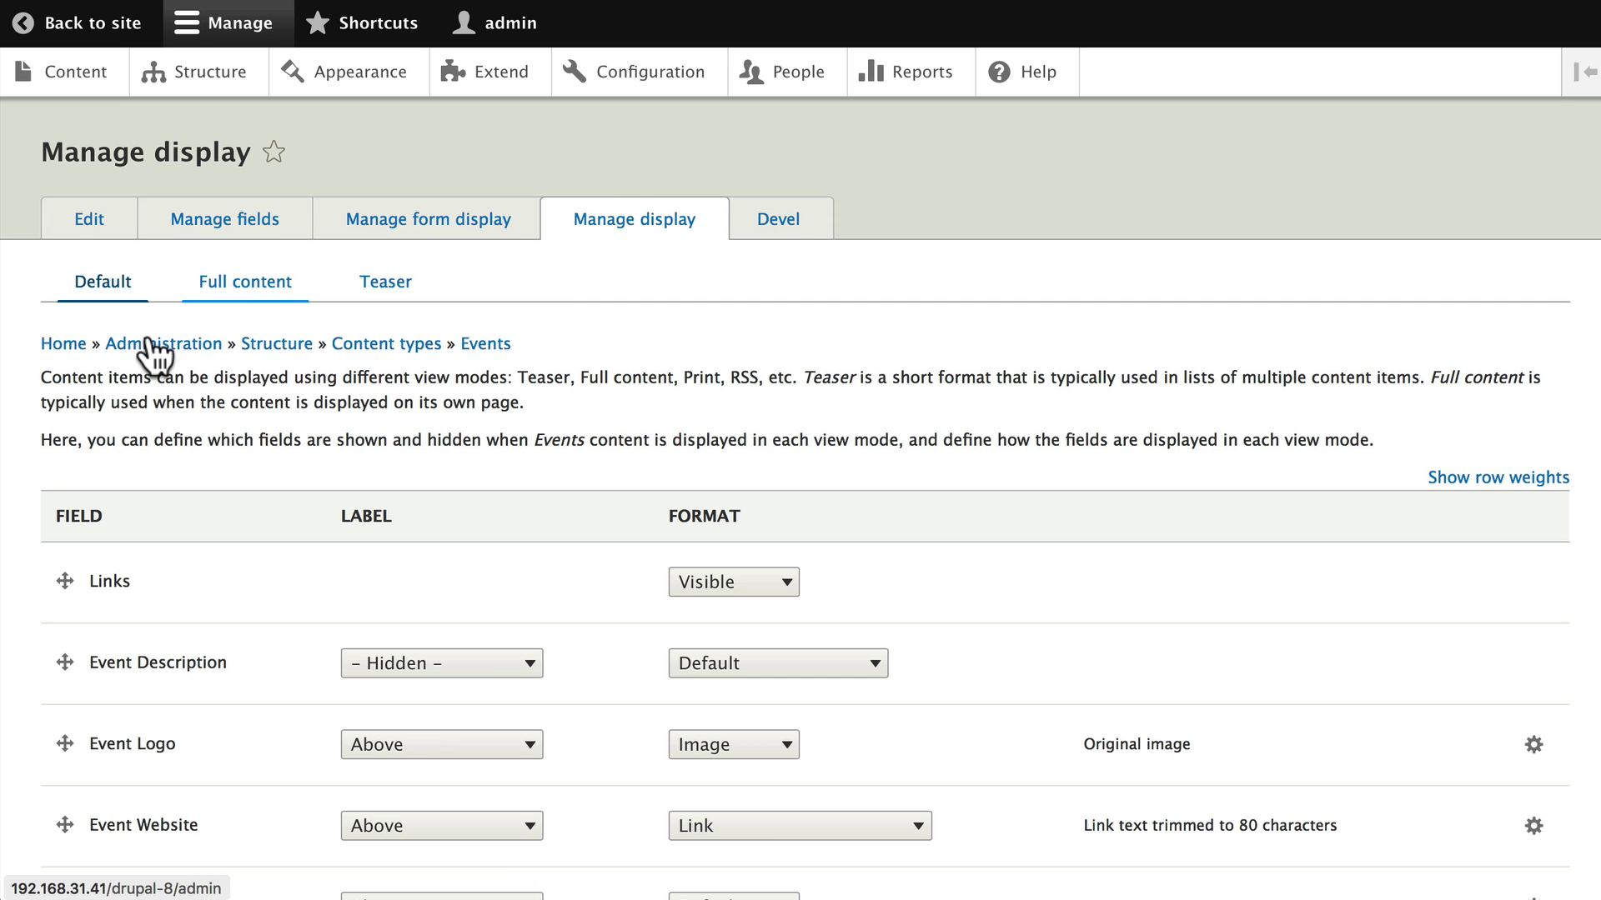
{"action": "scroll", "coordinate": [100, 358], "scroll_direction": "down", "scroll_amount": 5}
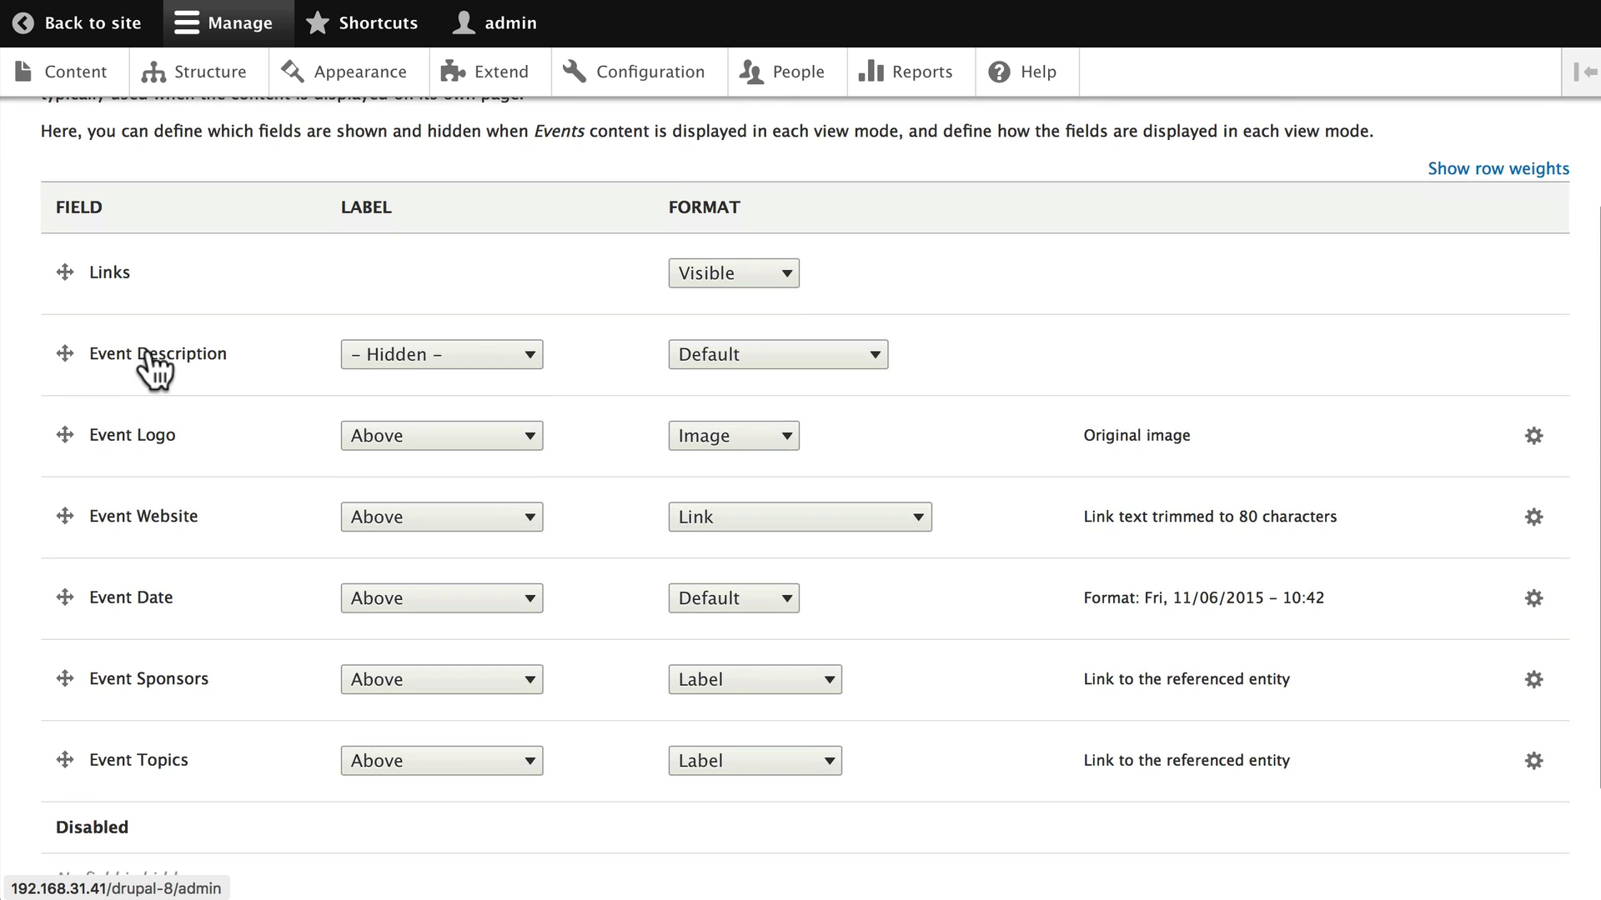
{"action": "scroll", "coordinate": [149, 349], "scroll_direction": "down", "scroll_amount": 1}
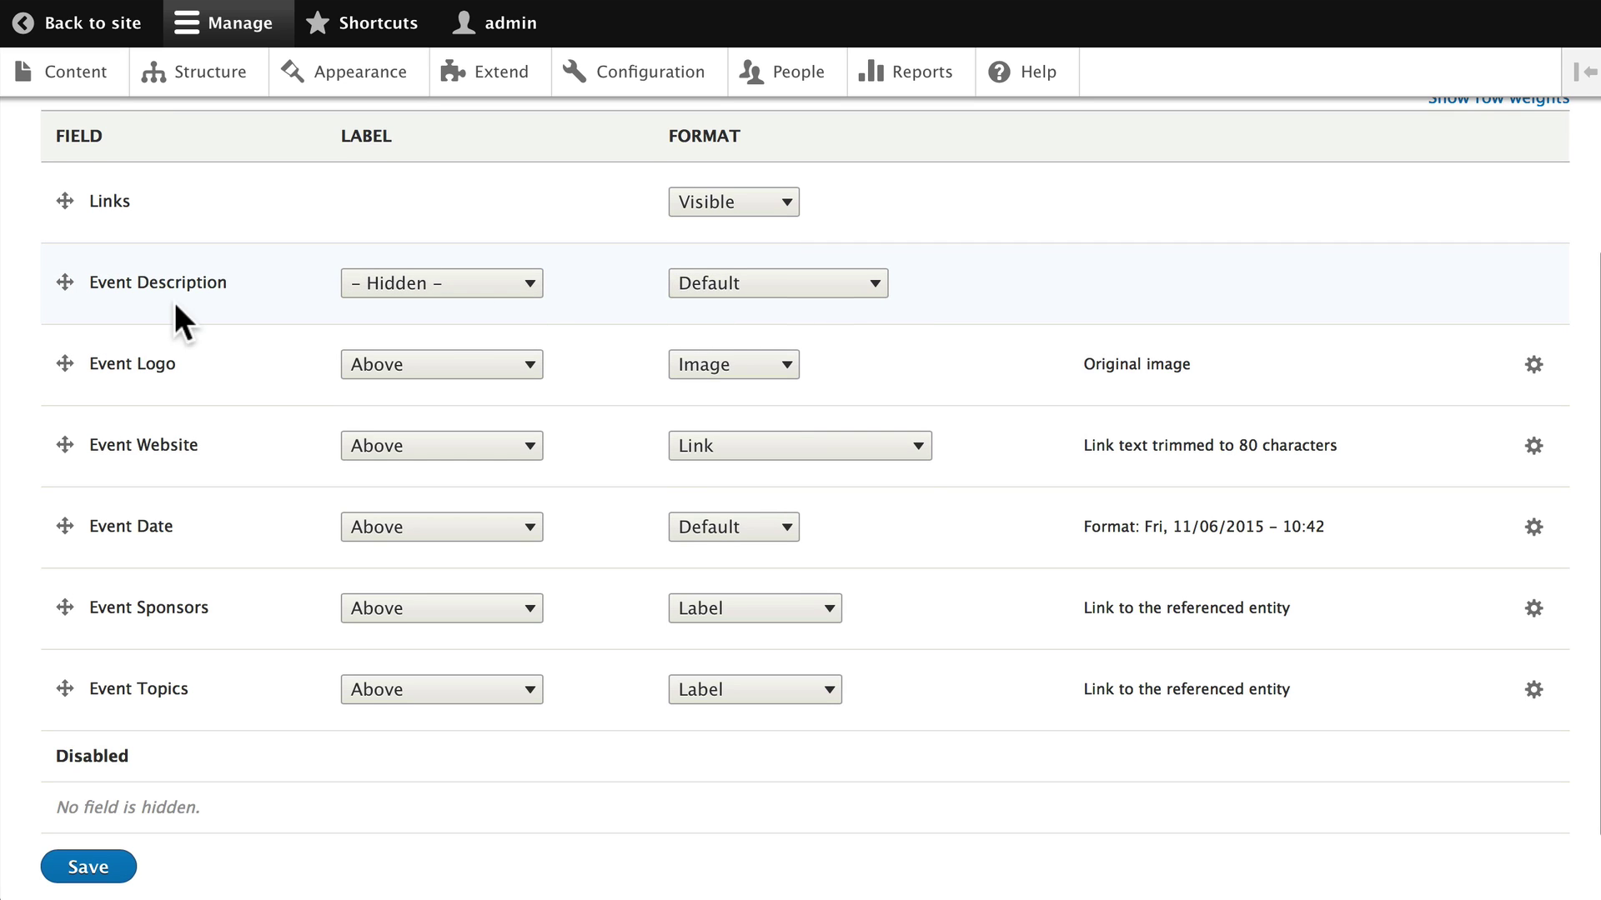
{"action": "left_click_drag", "start_coordinate": [58, 289], "coordinate": [63, 348]}
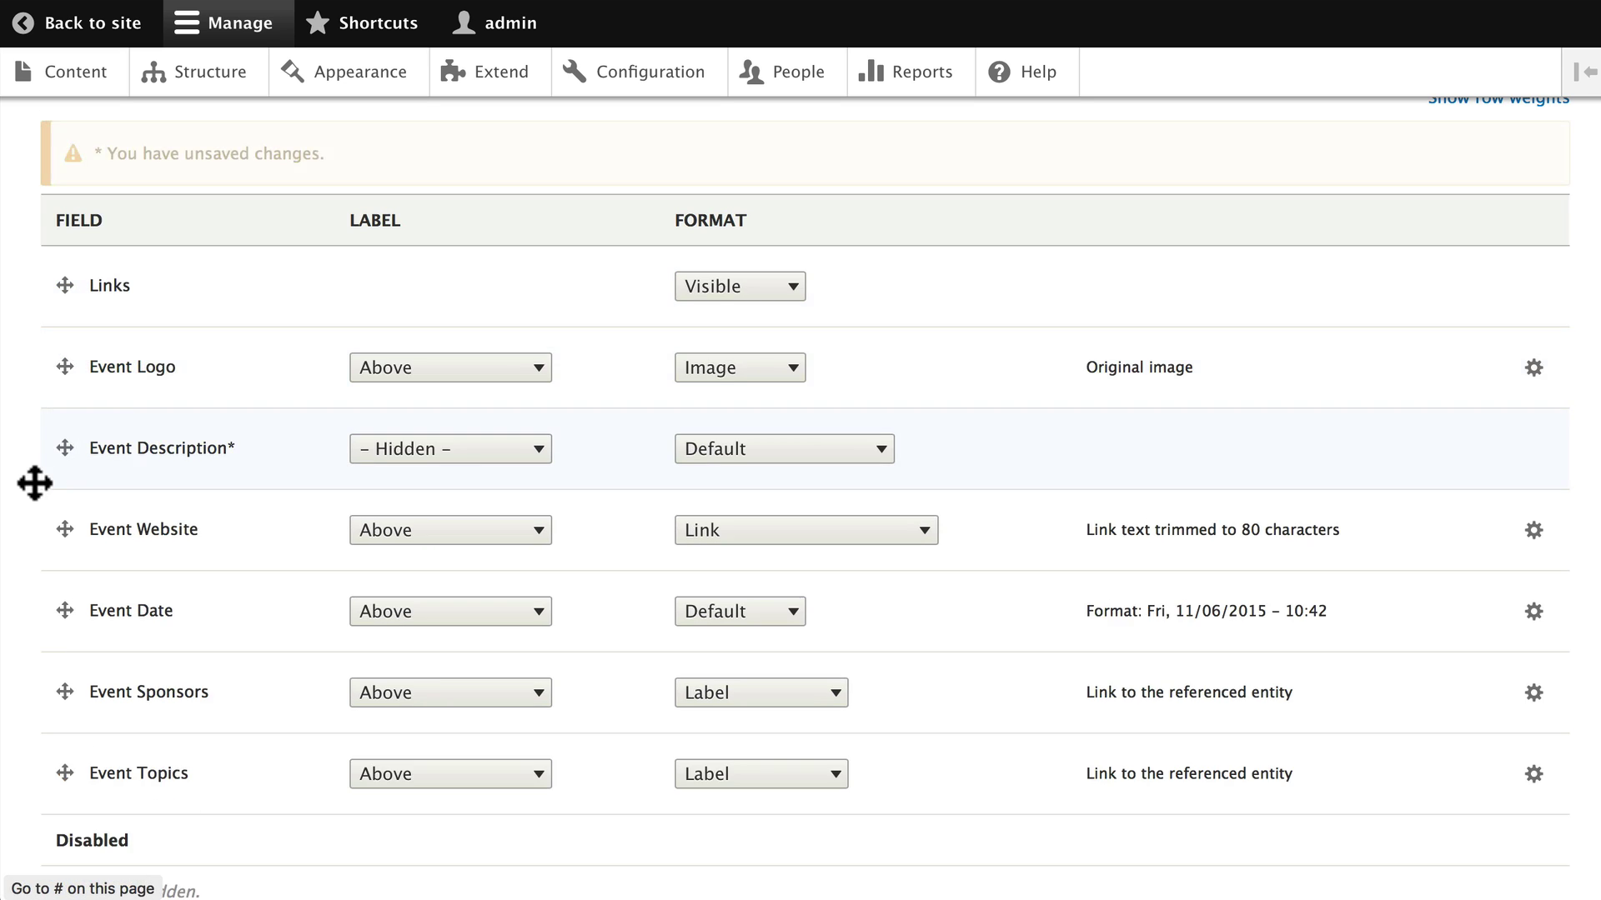
Step: Hide the Event Logo label and show the logo with the Medium (220×220) image style
{"action": "left_click", "coordinate": [505, 382]}
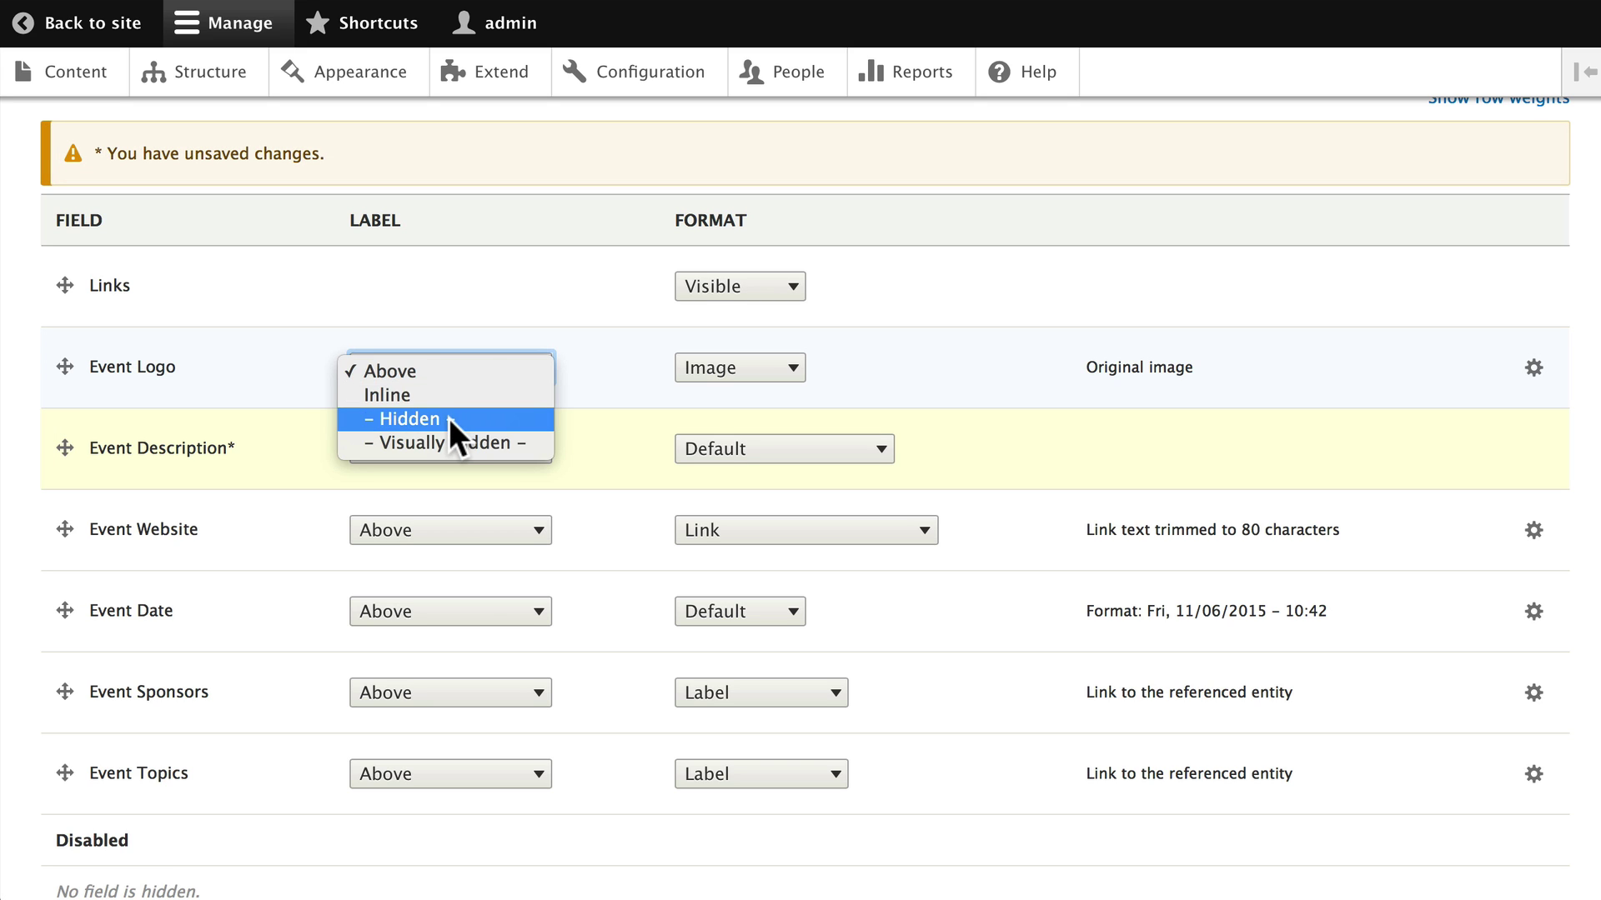
{"action": "left_click", "coordinate": [449, 418]}
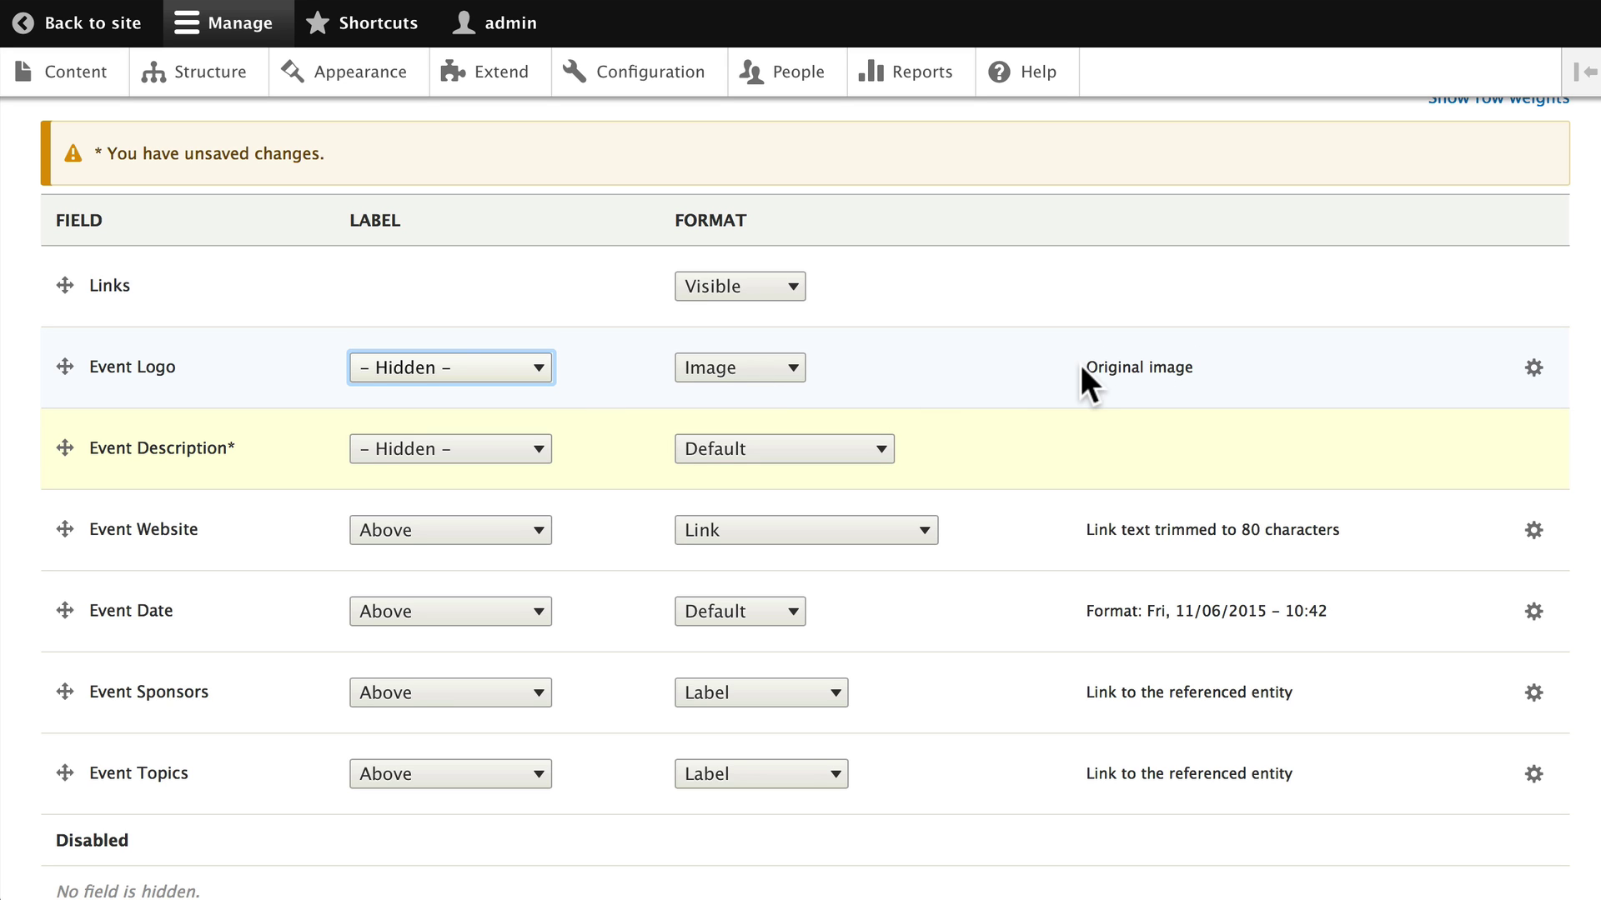
{"action": "left_click", "coordinate": [1534, 368]}
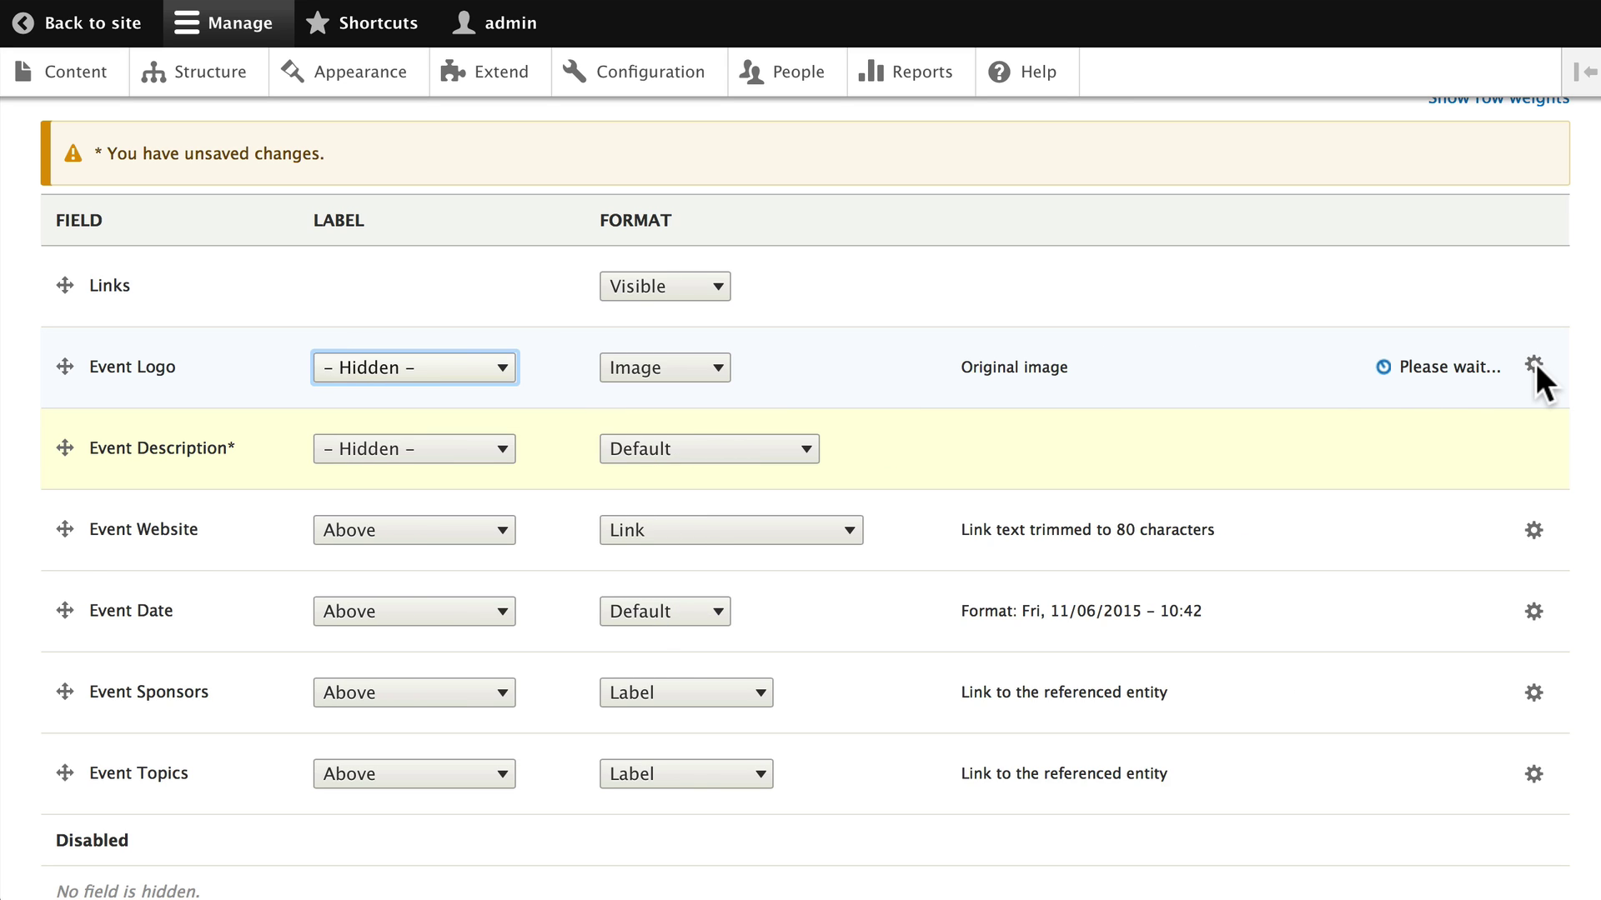
{"action": "left_click", "coordinate": [764, 345]}
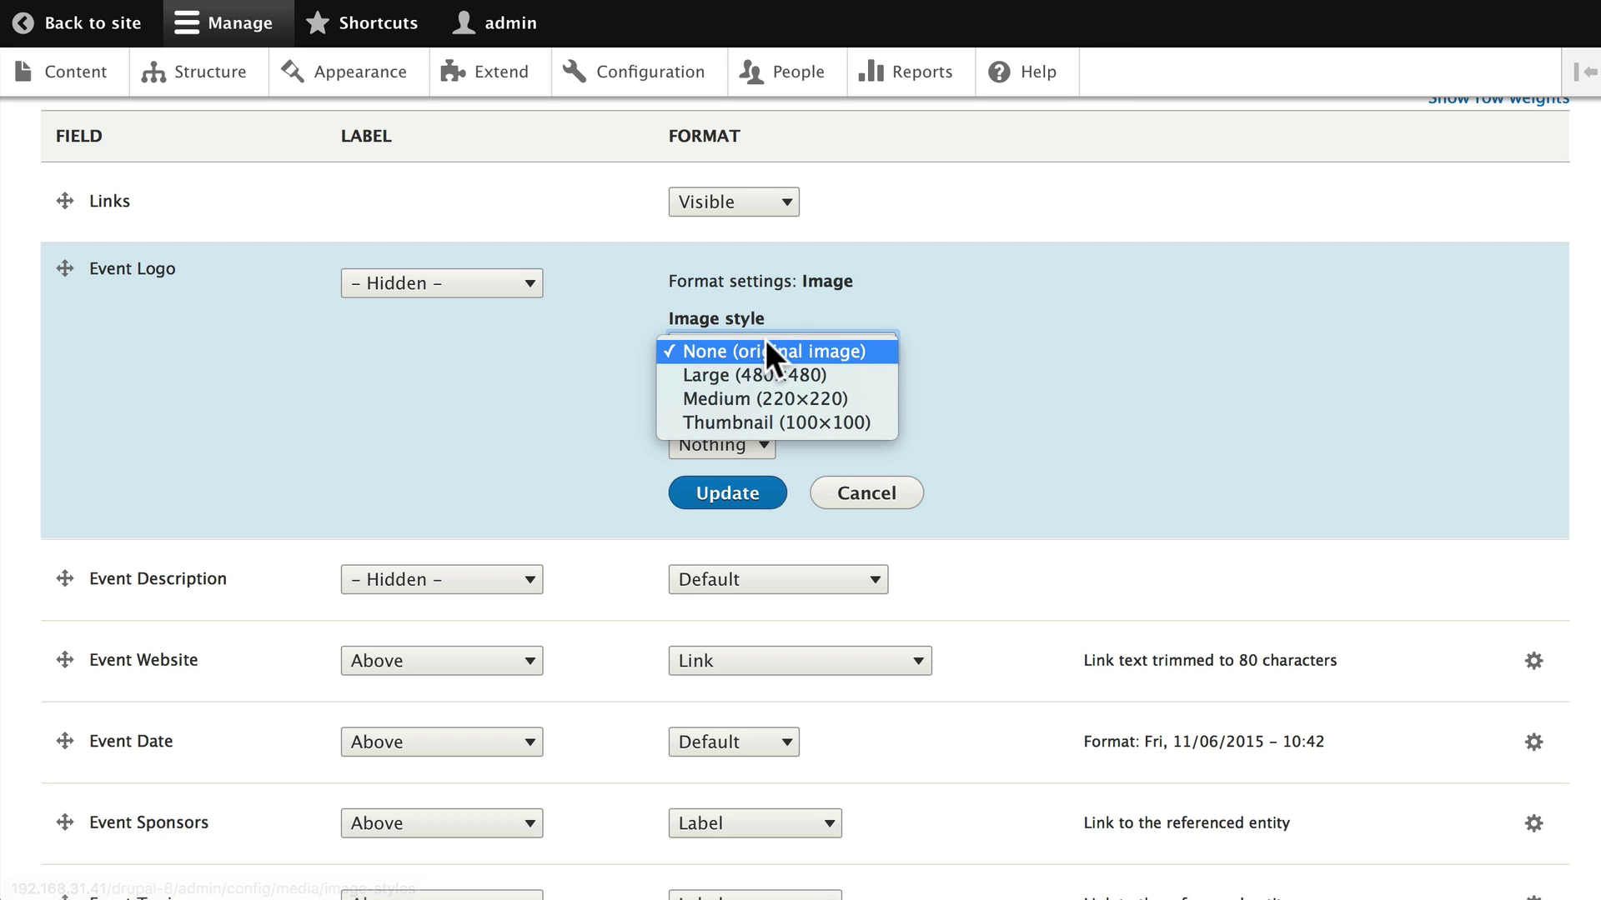
{"action": "left_click", "coordinate": [698, 402]}
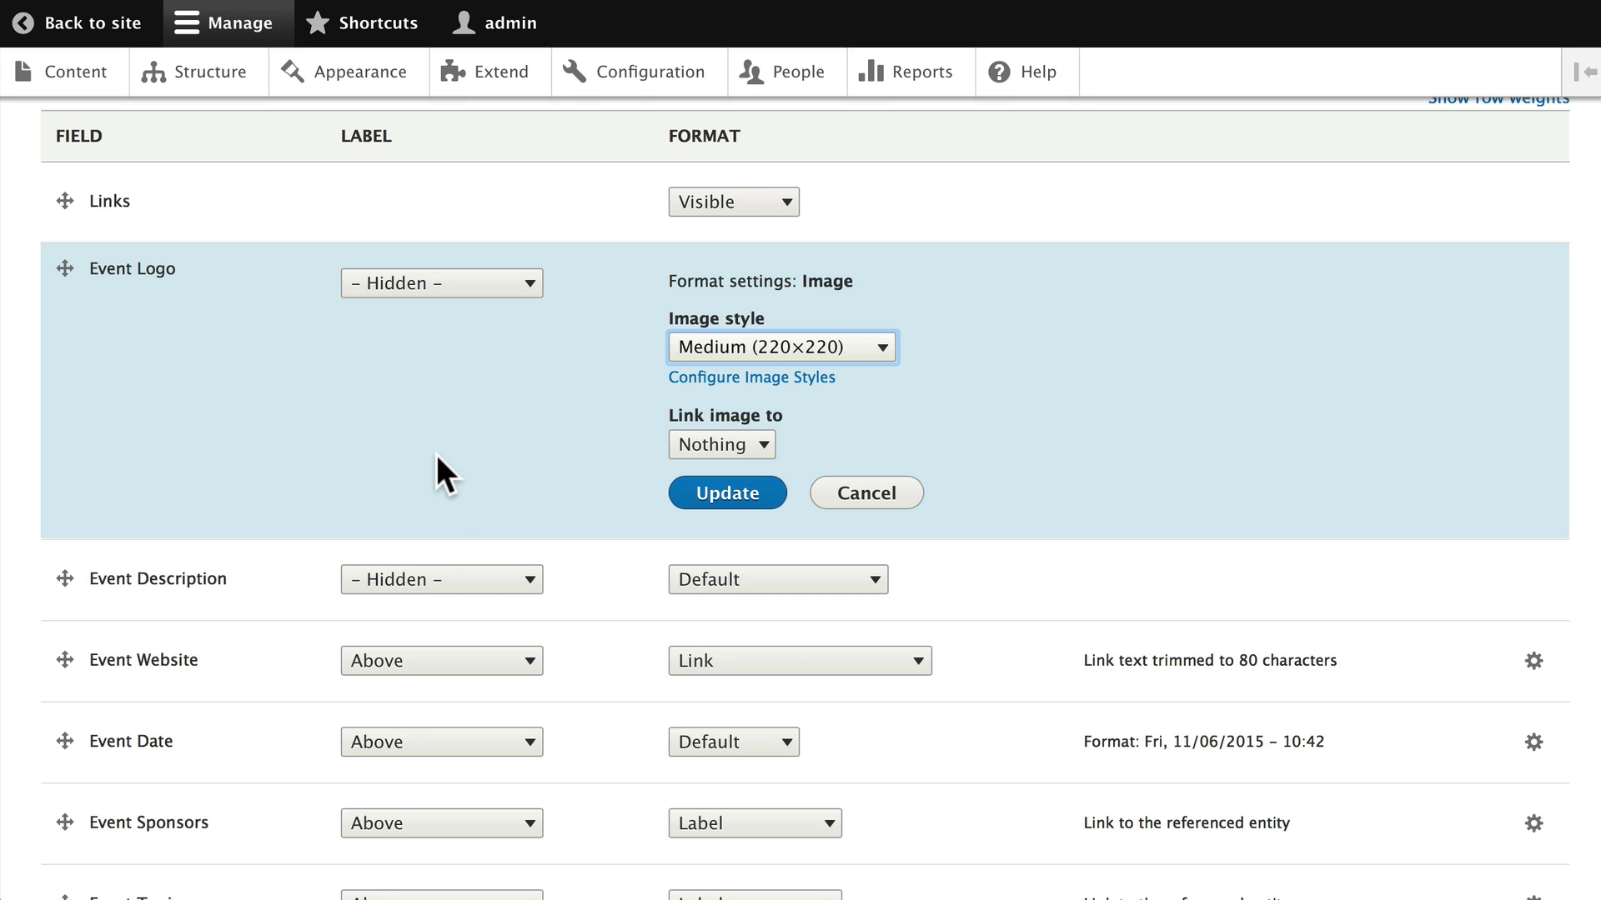
{"action": "left_click", "coordinate": [729, 493]}
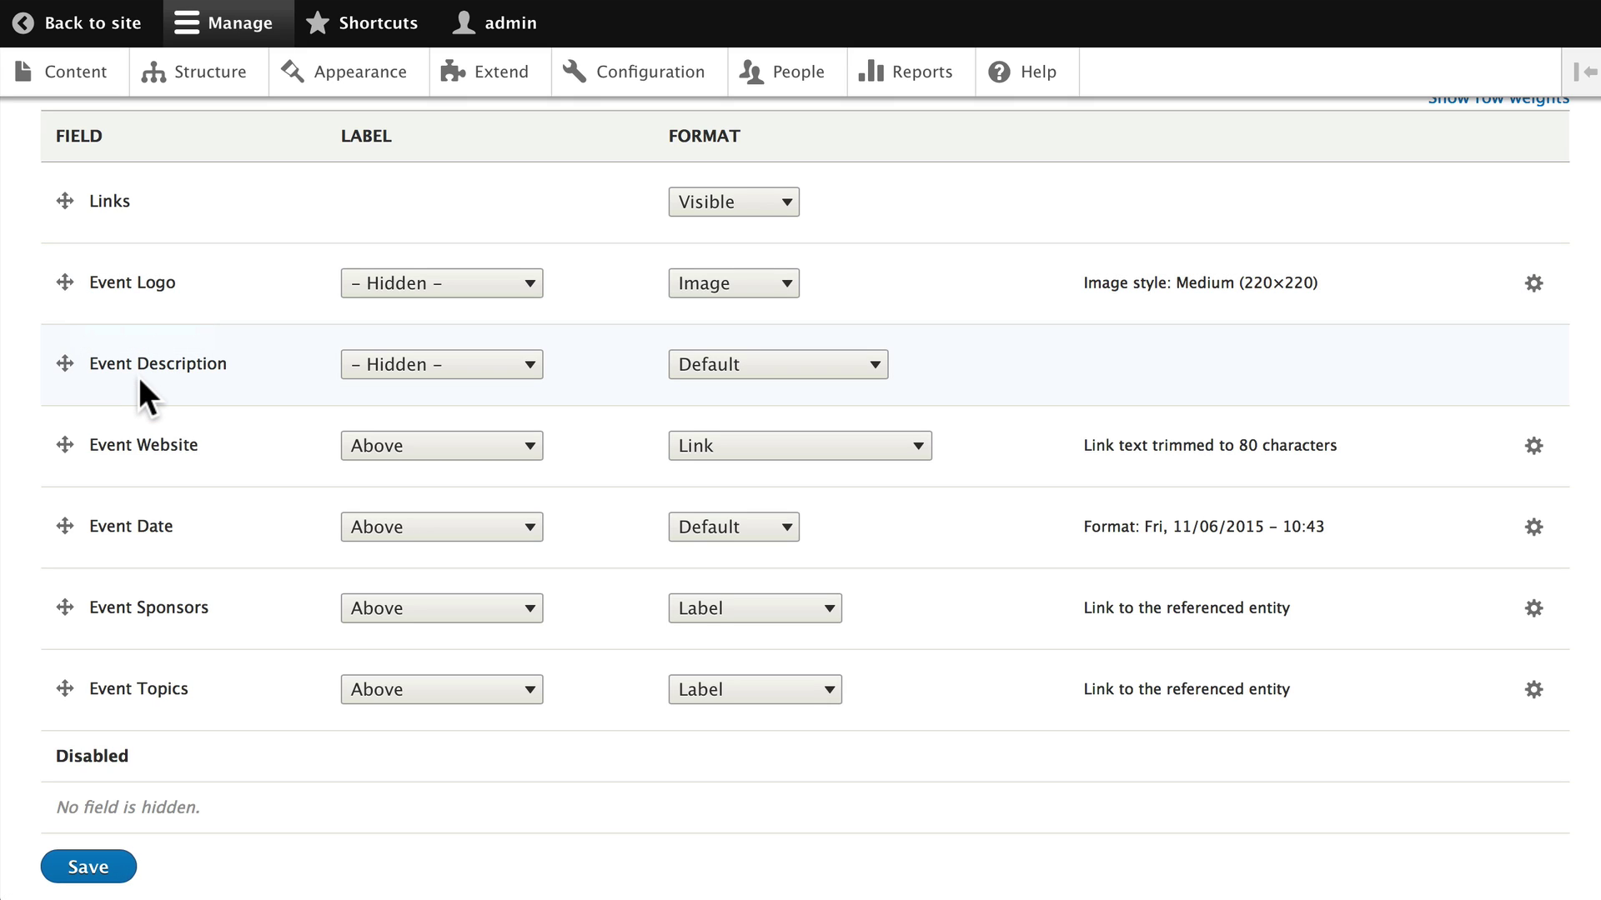
Step: Set the Event Website and Event Date labels to Inline
{"action": "left_click", "coordinate": [438, 445]}
{"action": "left_click", "coordinate": [429, 479]}
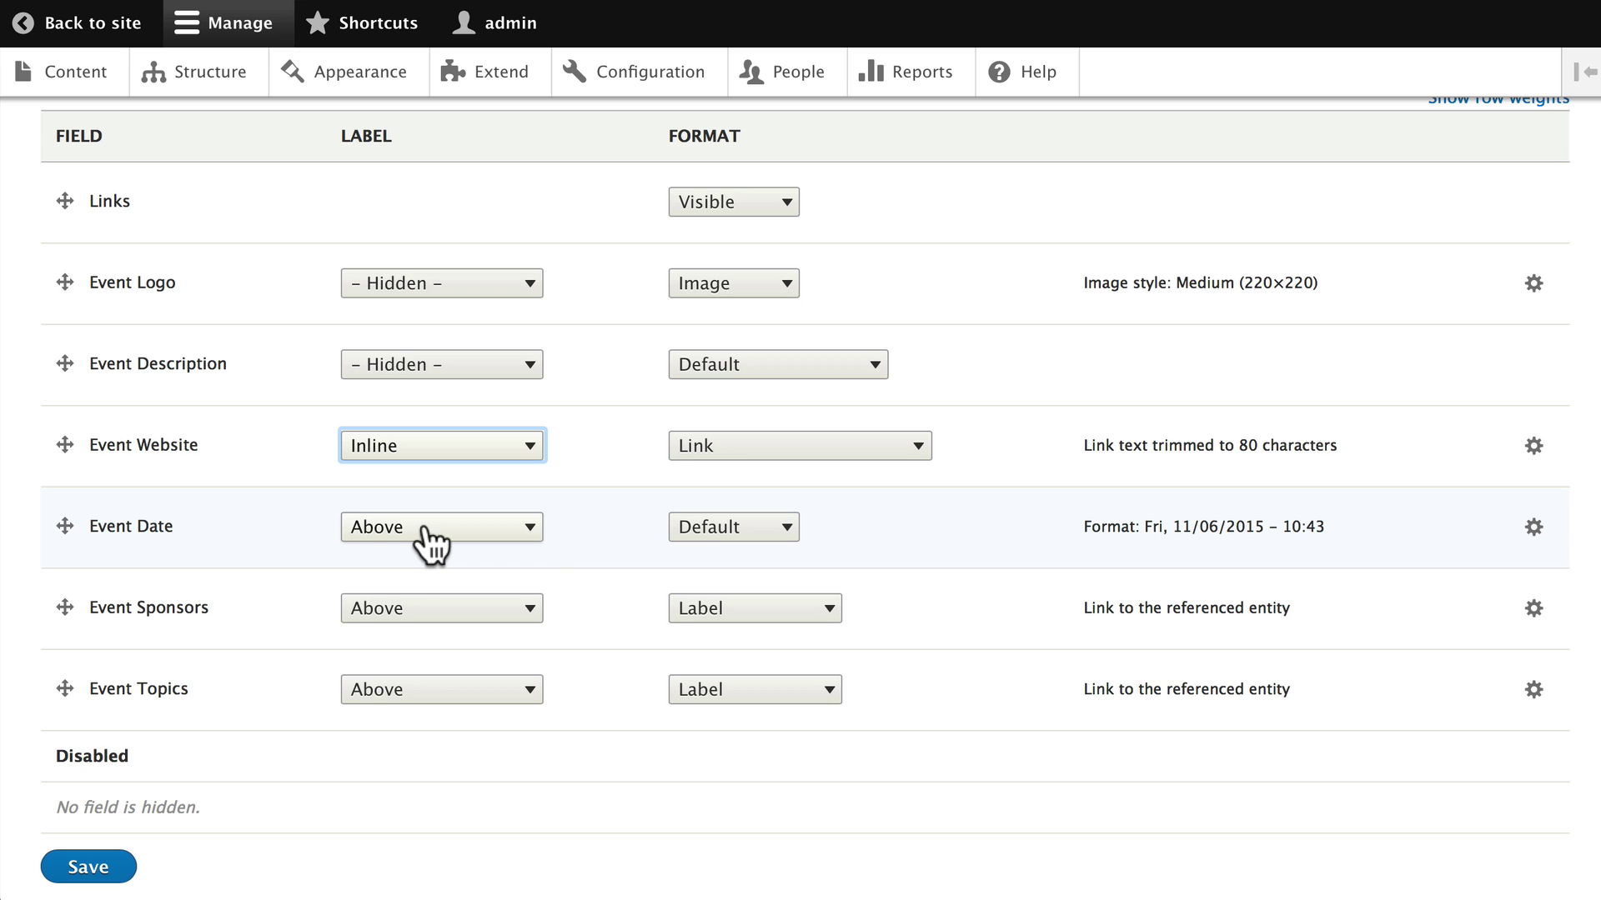
{"action": "left_click", "coordinate": [431, 543]}
{"action": "left_click", "coordinate": [419, 553]}
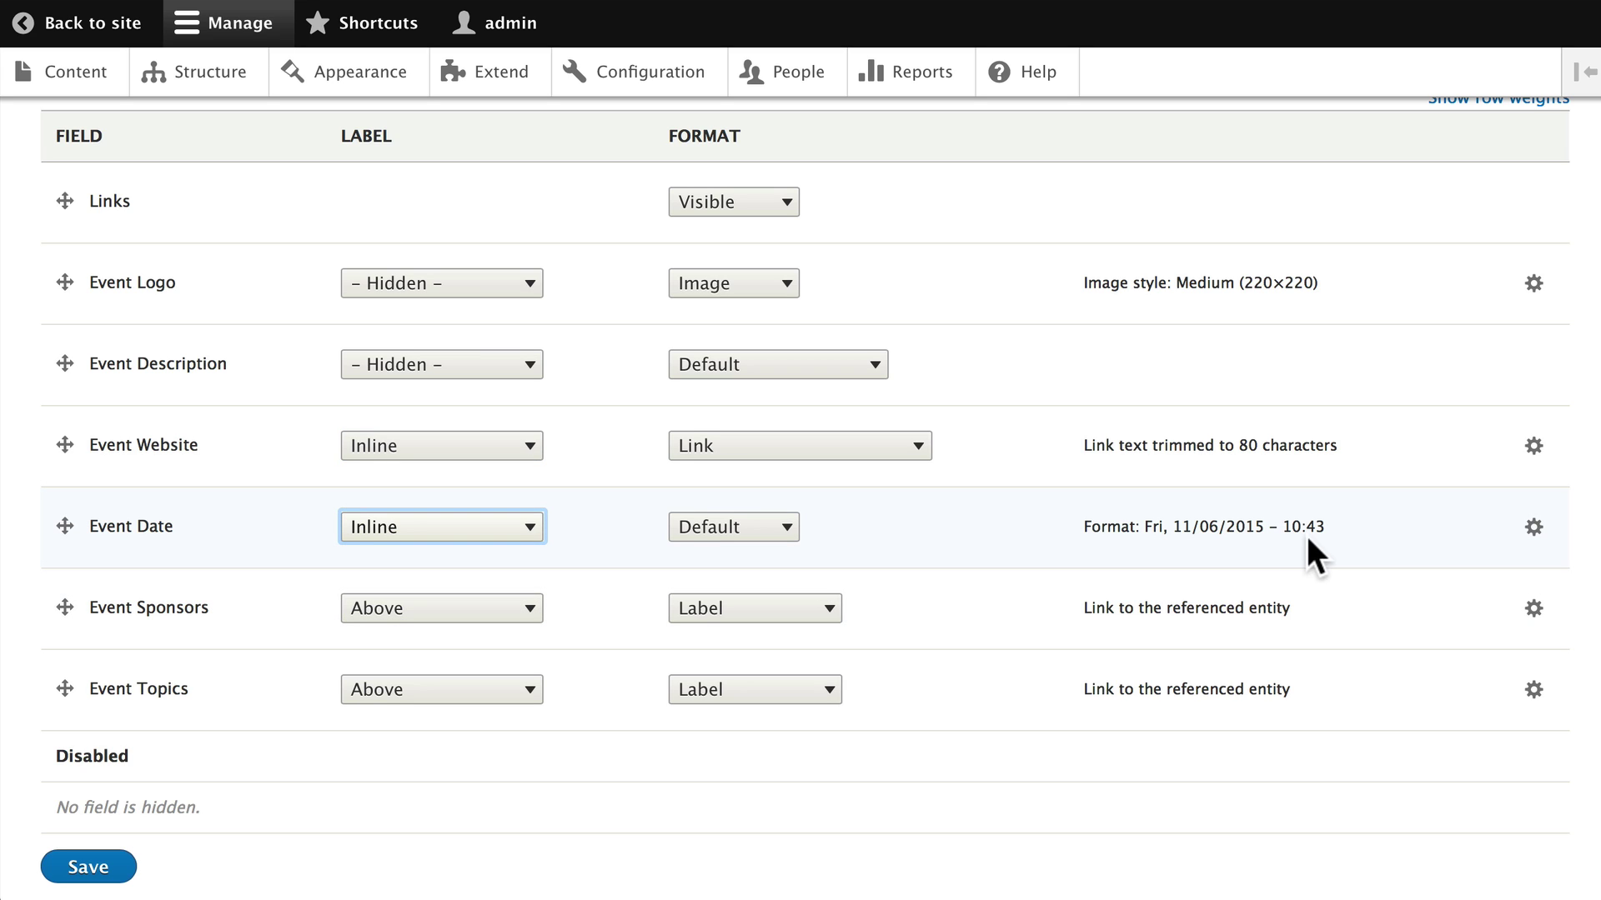
Step: Format Event Date with the Default long date format
{"action": "left_click", "coordinate": [1533, 525]}
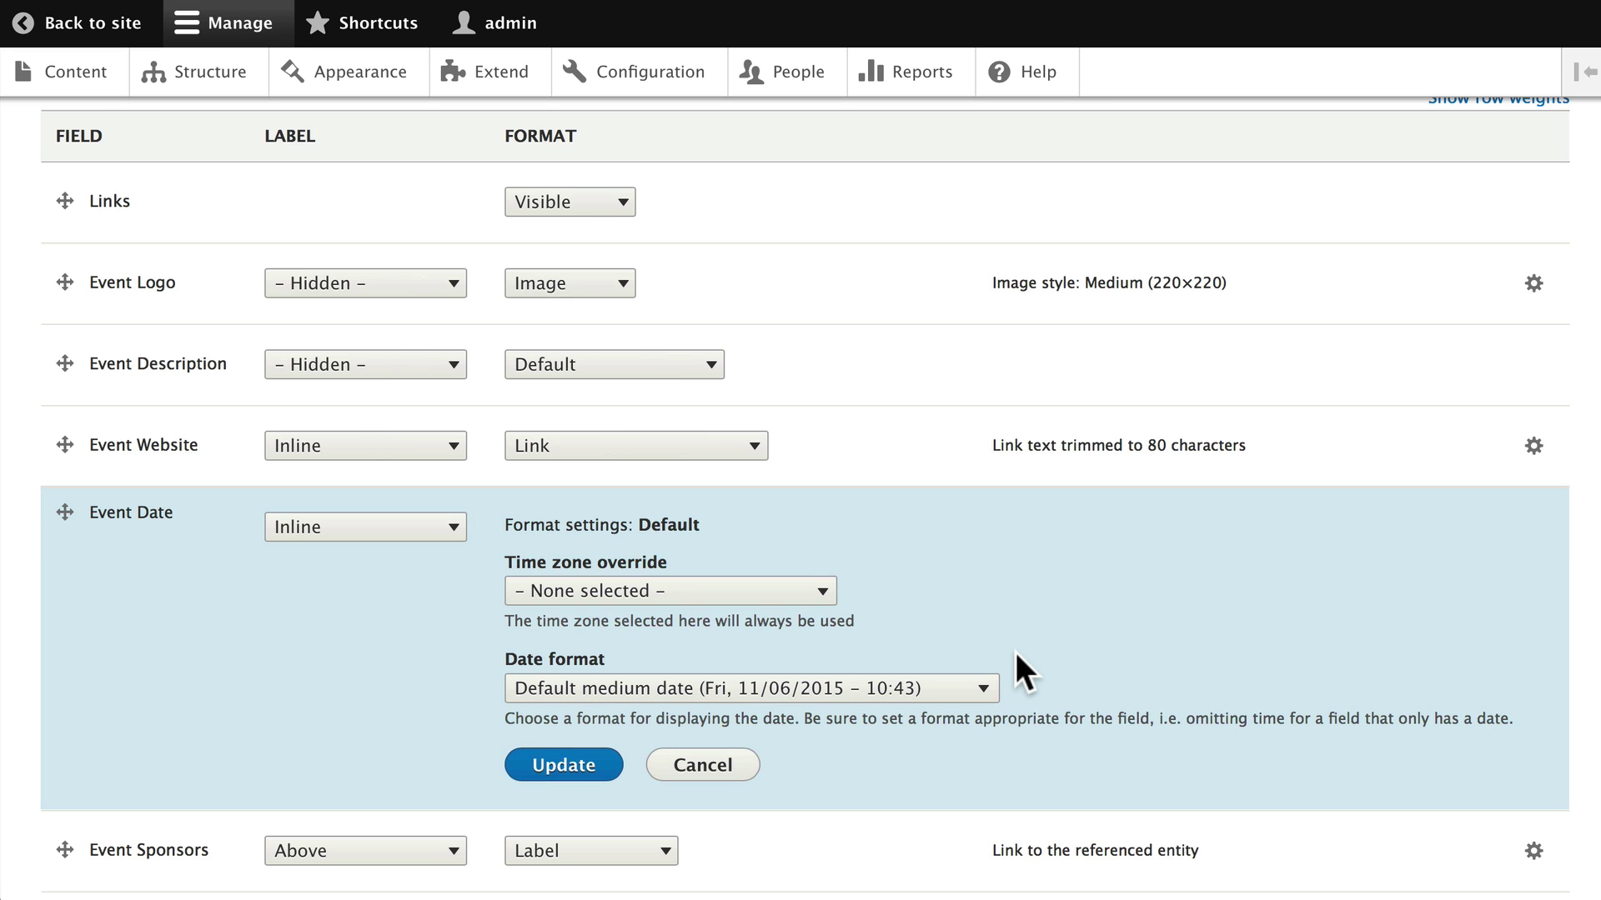
{"action": "left_click", "coordinate": [979, 688]}
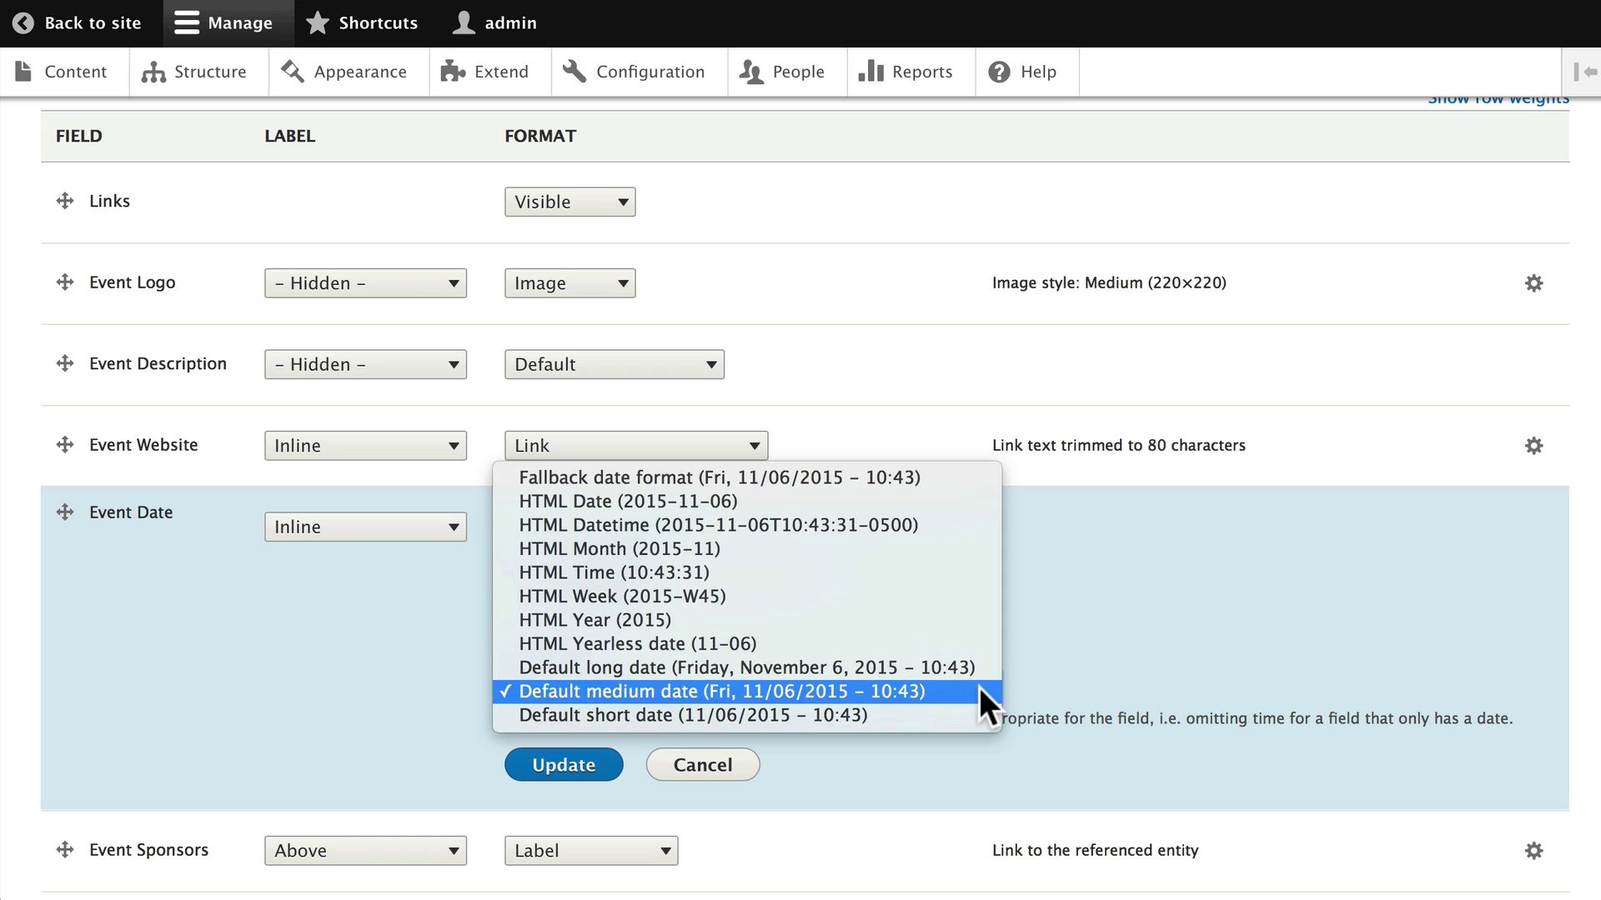
{"action": "left_click", "coordinate": [933, 666]}
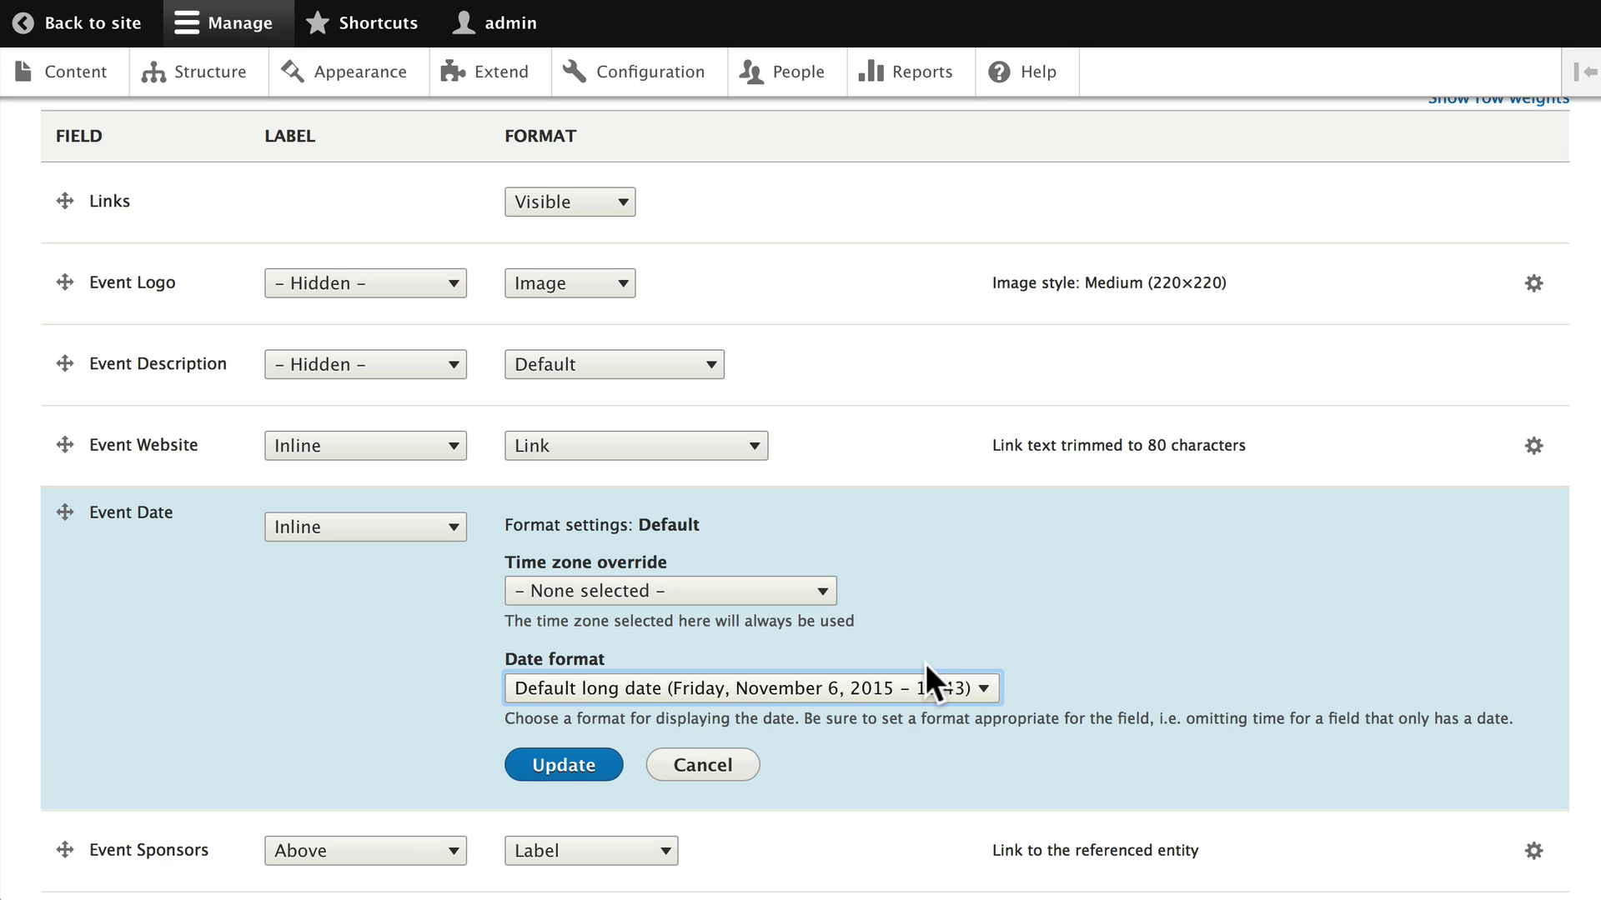
{"action": "left_click", "coordinate": [547, 765]}
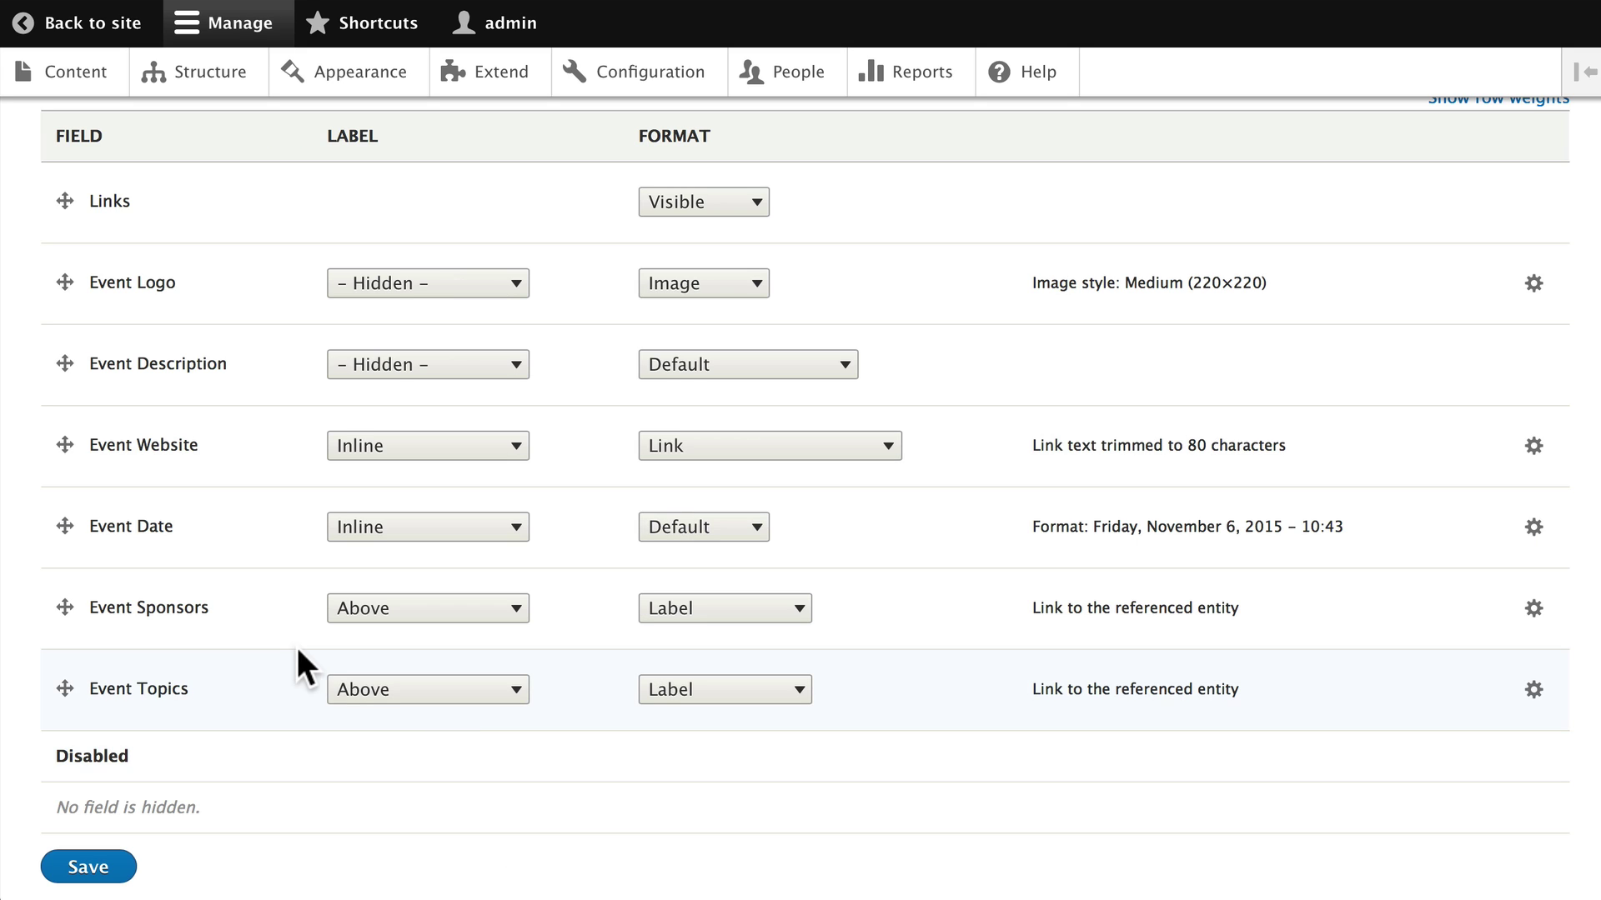
Step: Set the Event Sponsors label to Inline and save the Events Full content display
{"action": "left_click", "coordinate": [423, 610]}
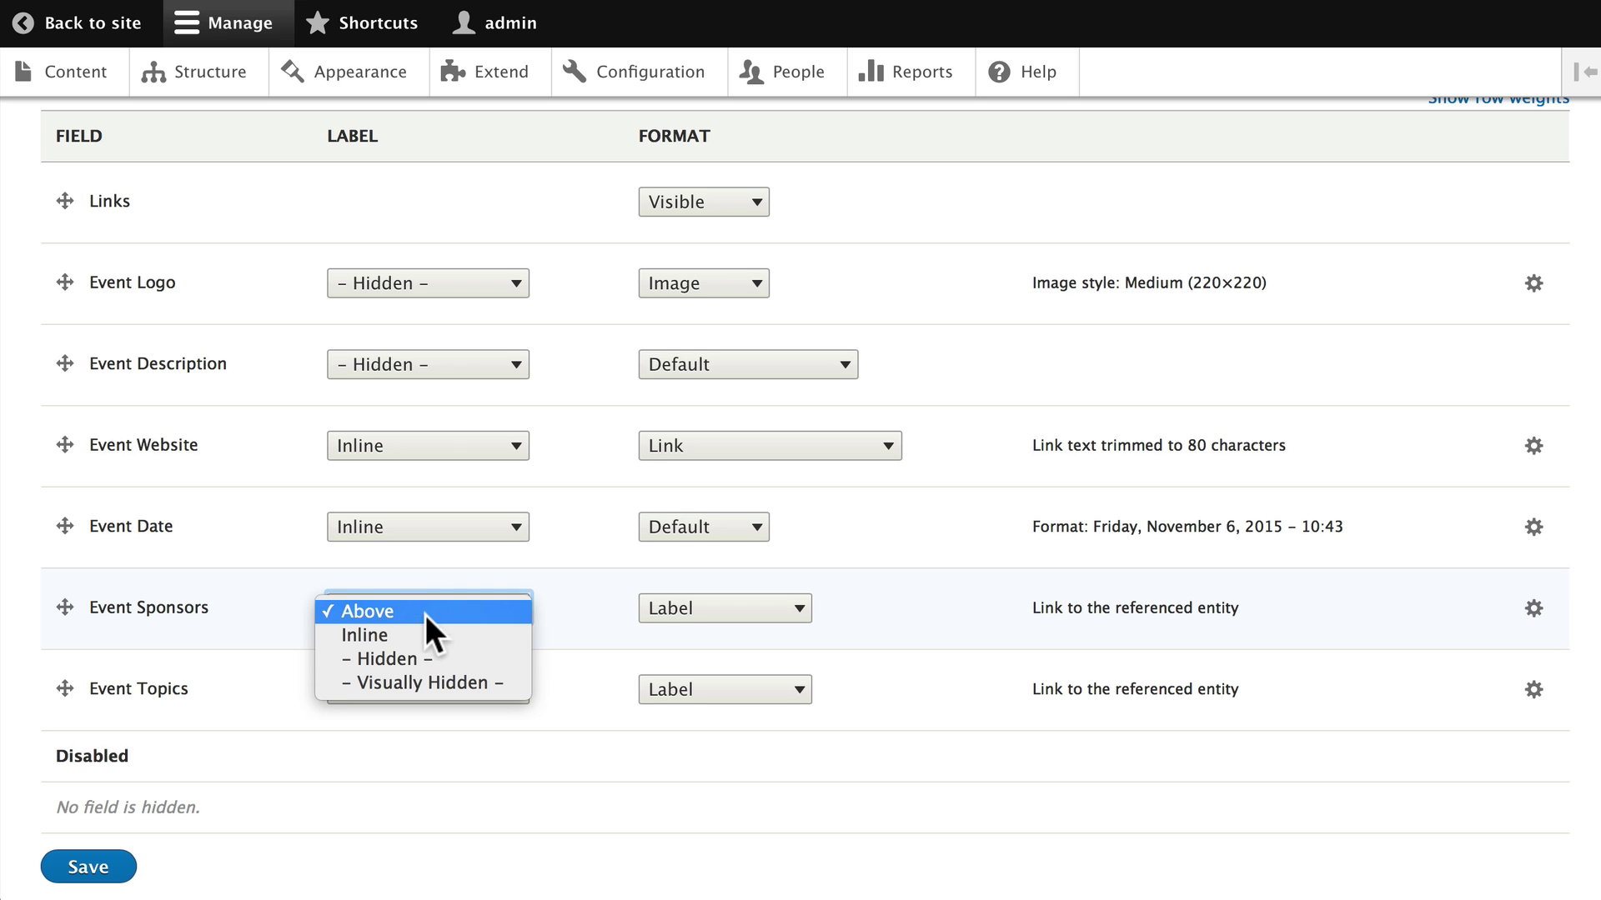
{"action": "left_click", "coordinate": [428, 637]}
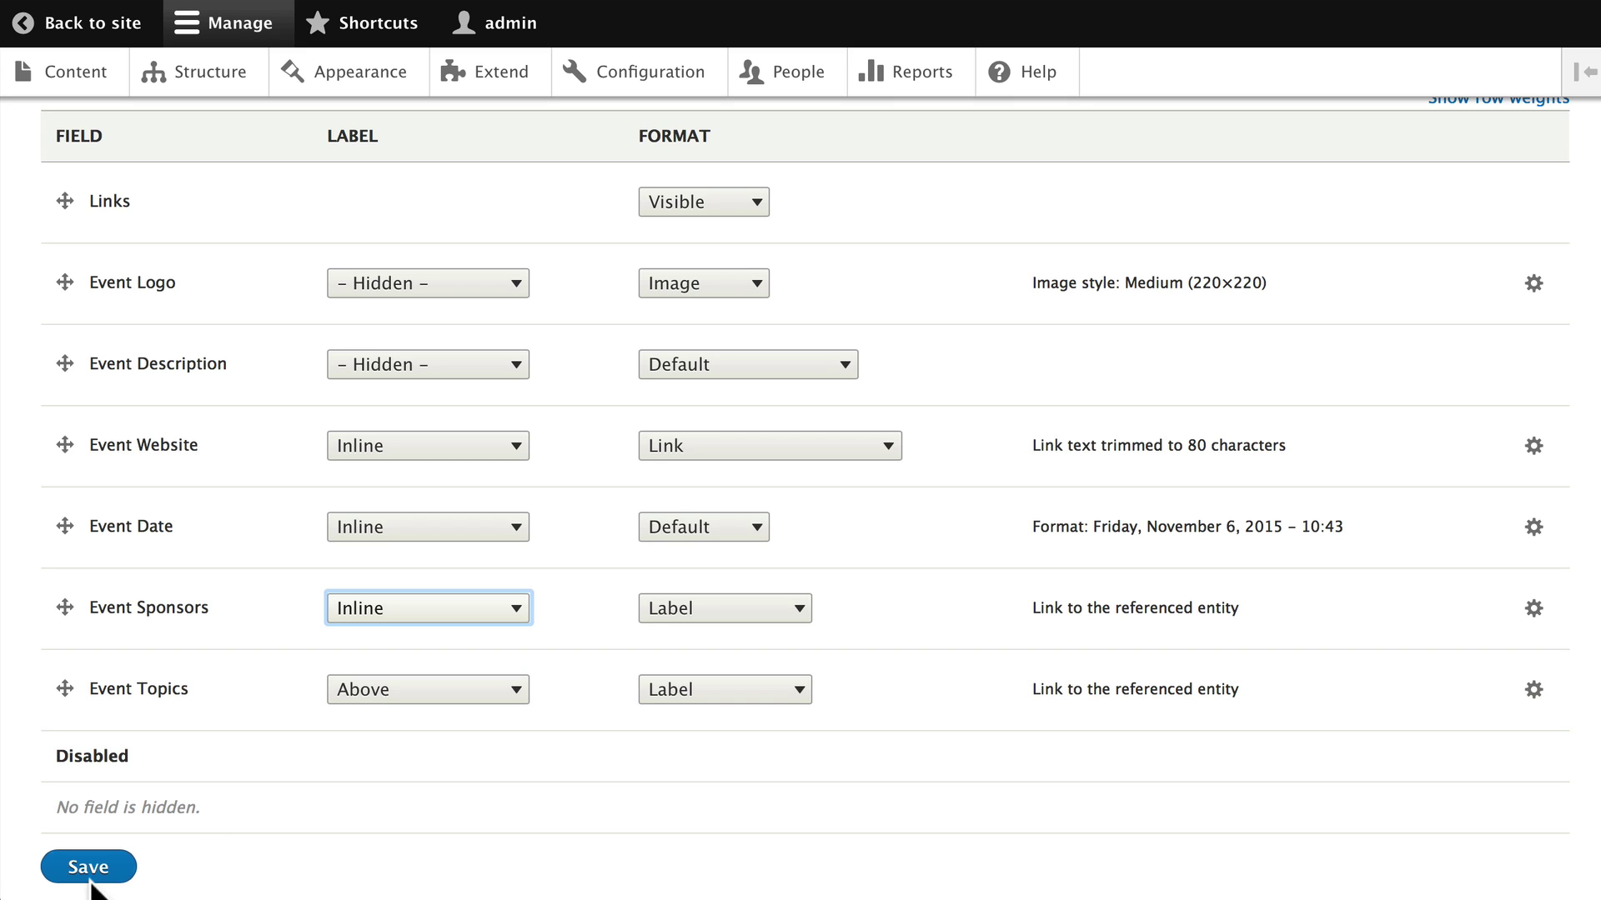
{"action": "left_click", "coordinate": [94, 871]}
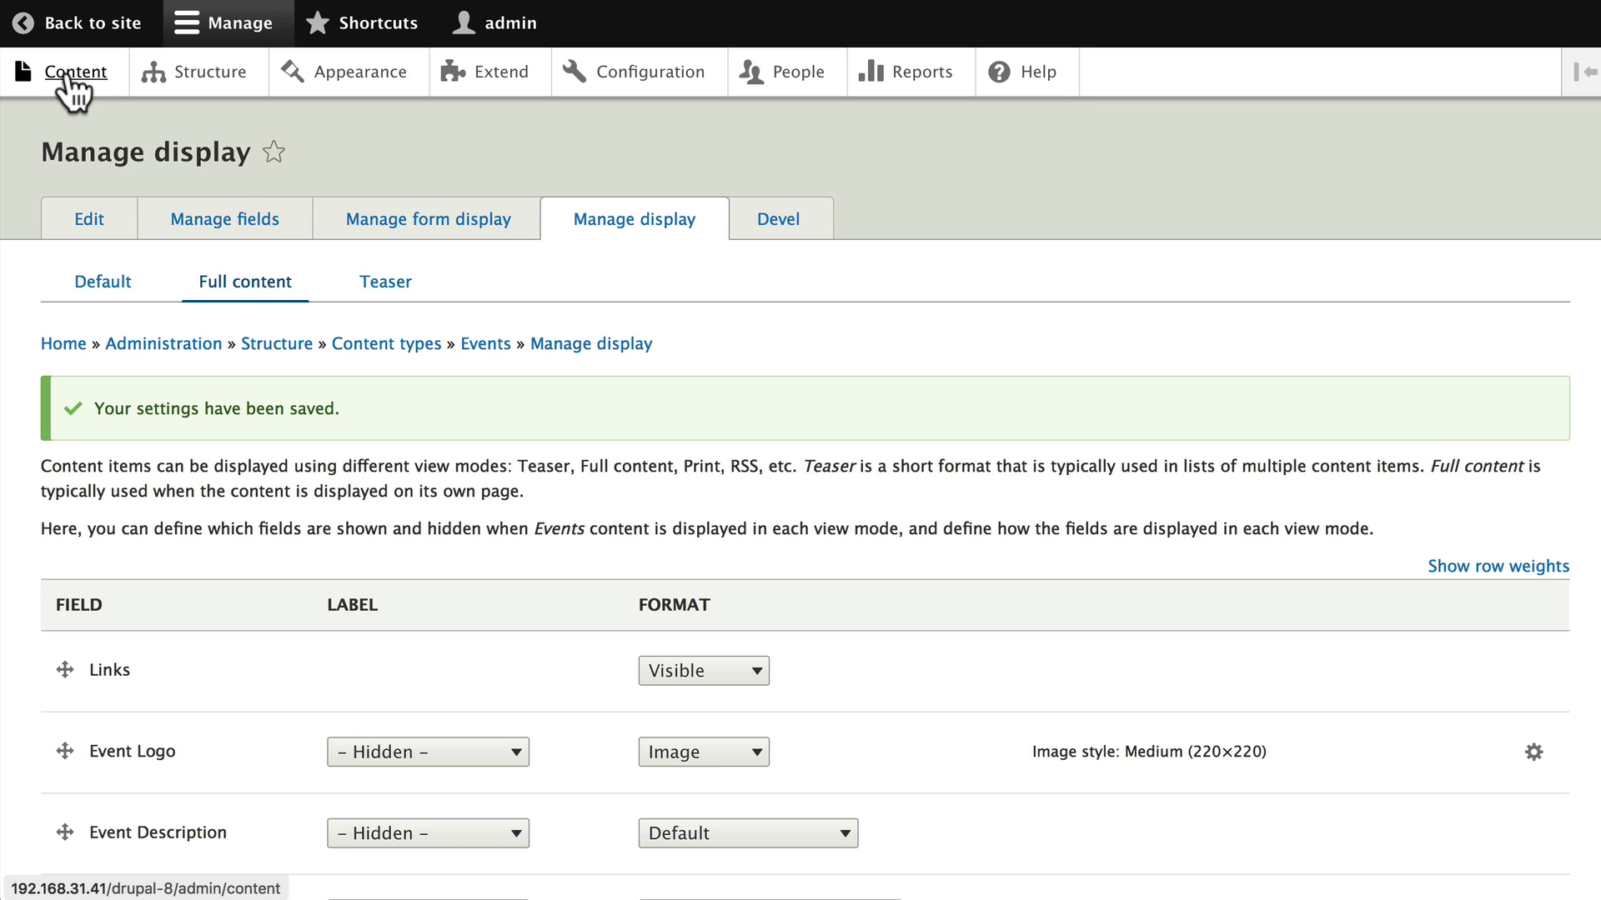
Step: Open the Commodo Natu event page and scroll down to check its inline-labelled event fields
{"action": "left_click", "coordinate": [73, 84]}
{"action": "scroll", "coordinate": [250, 450], "scroll_direction": "down", "scroll_amount": 5}
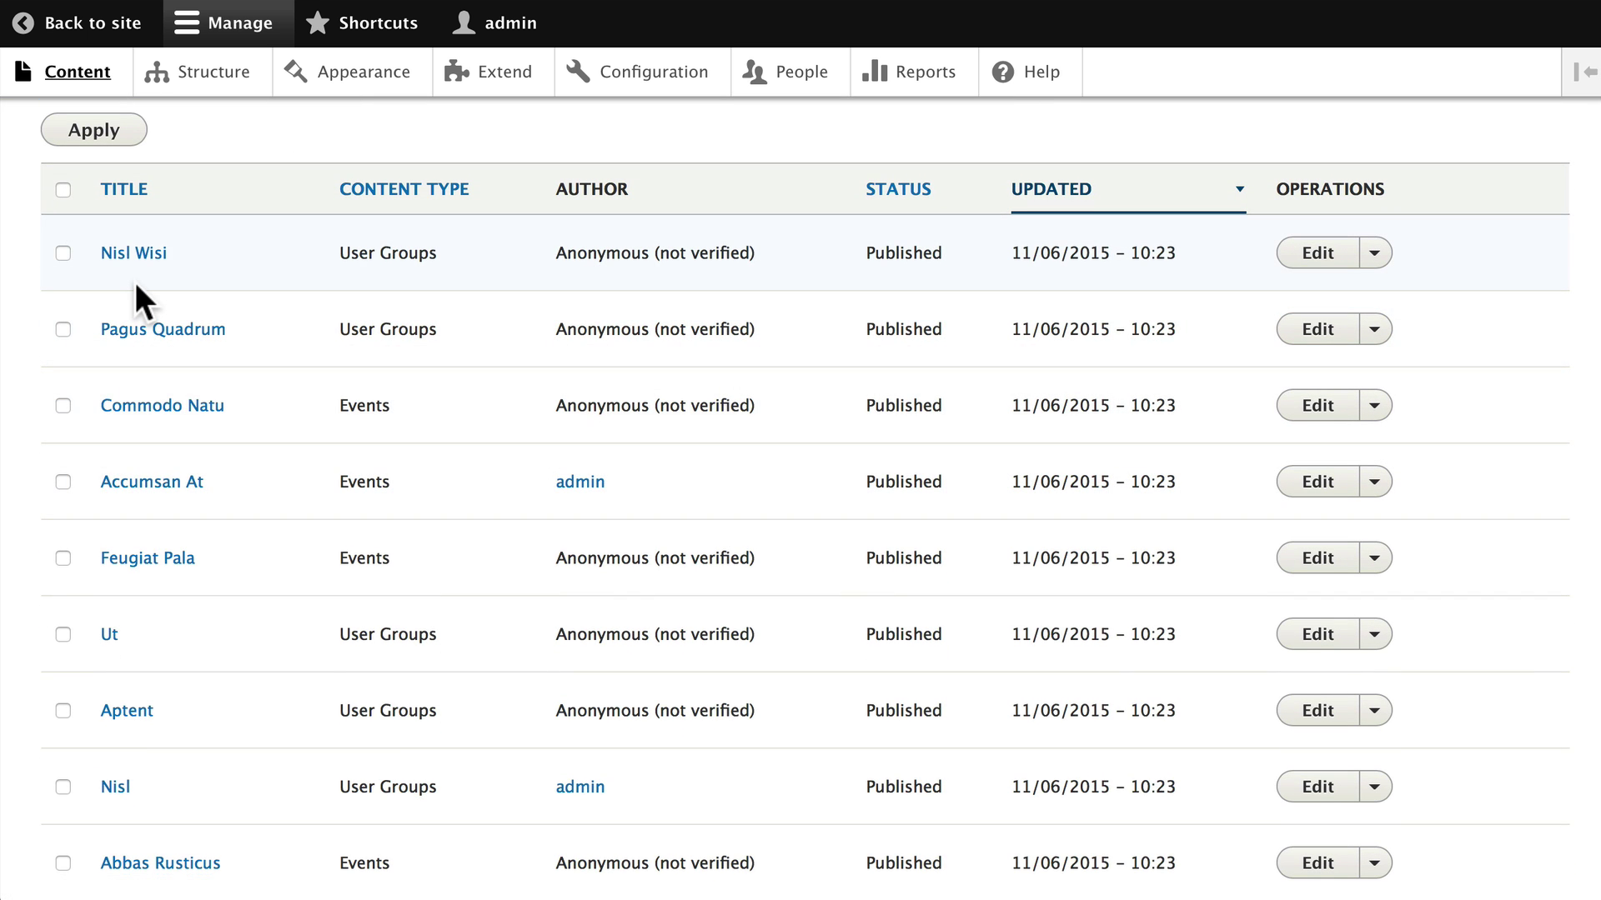
{"action": "left_click", "coordinate": [167, 406]}
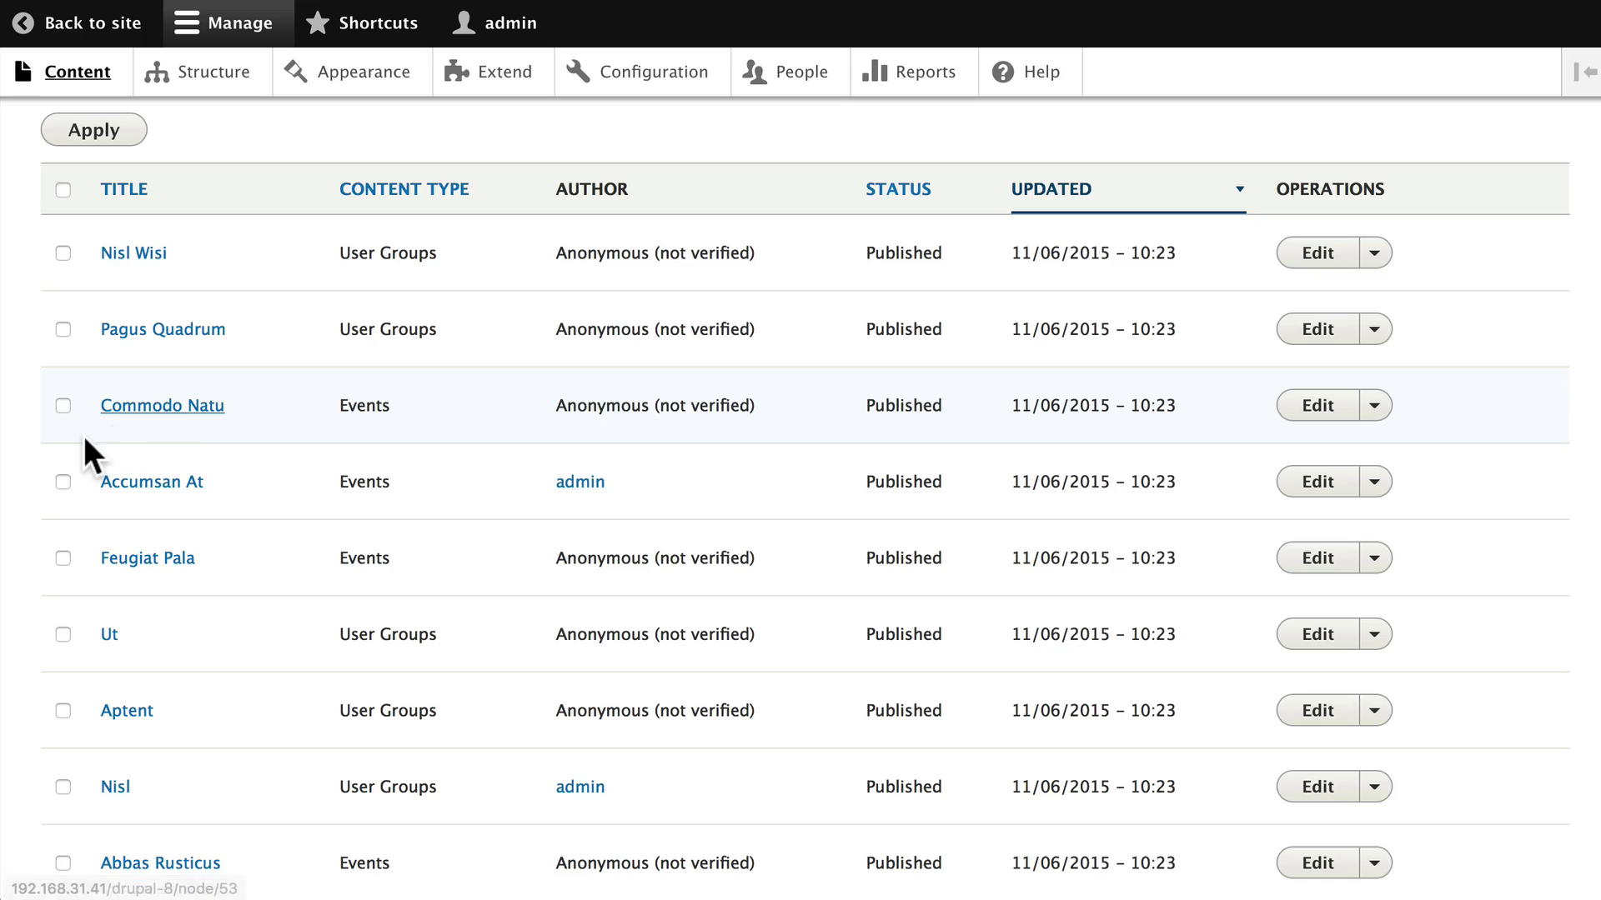
{"action": "scroll", "coordinate": [84, 440], "scroll_direction": "down", "scroll_amount": 5}
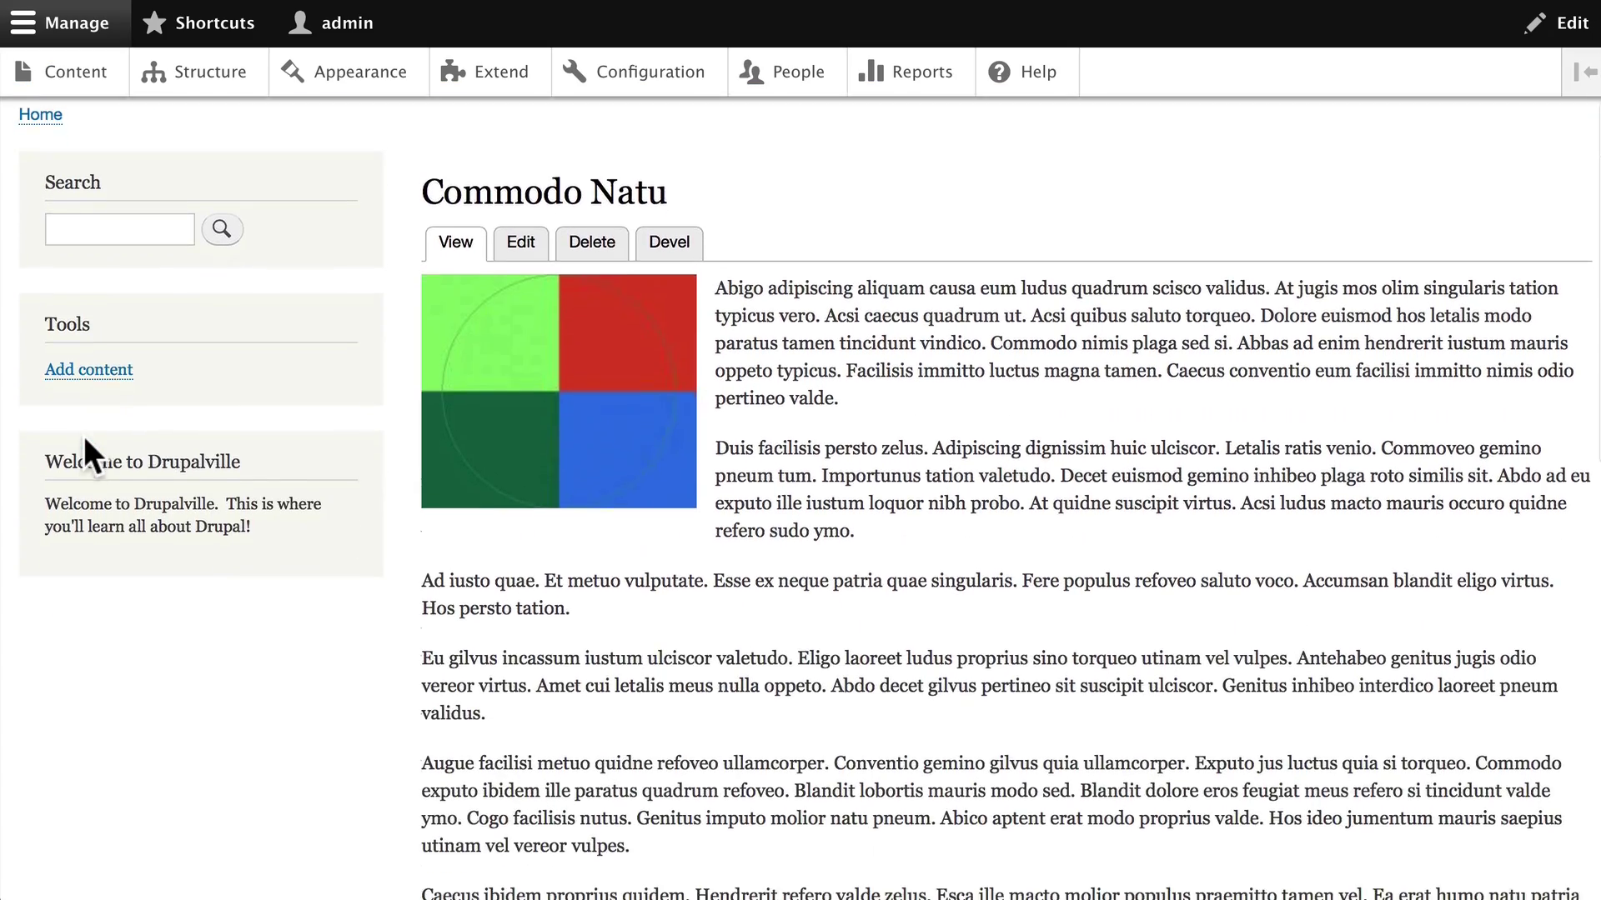
{"action": "scroll", "coordinate": [85, 442], "scroll_direction": "down", "scroll_amount": 10}
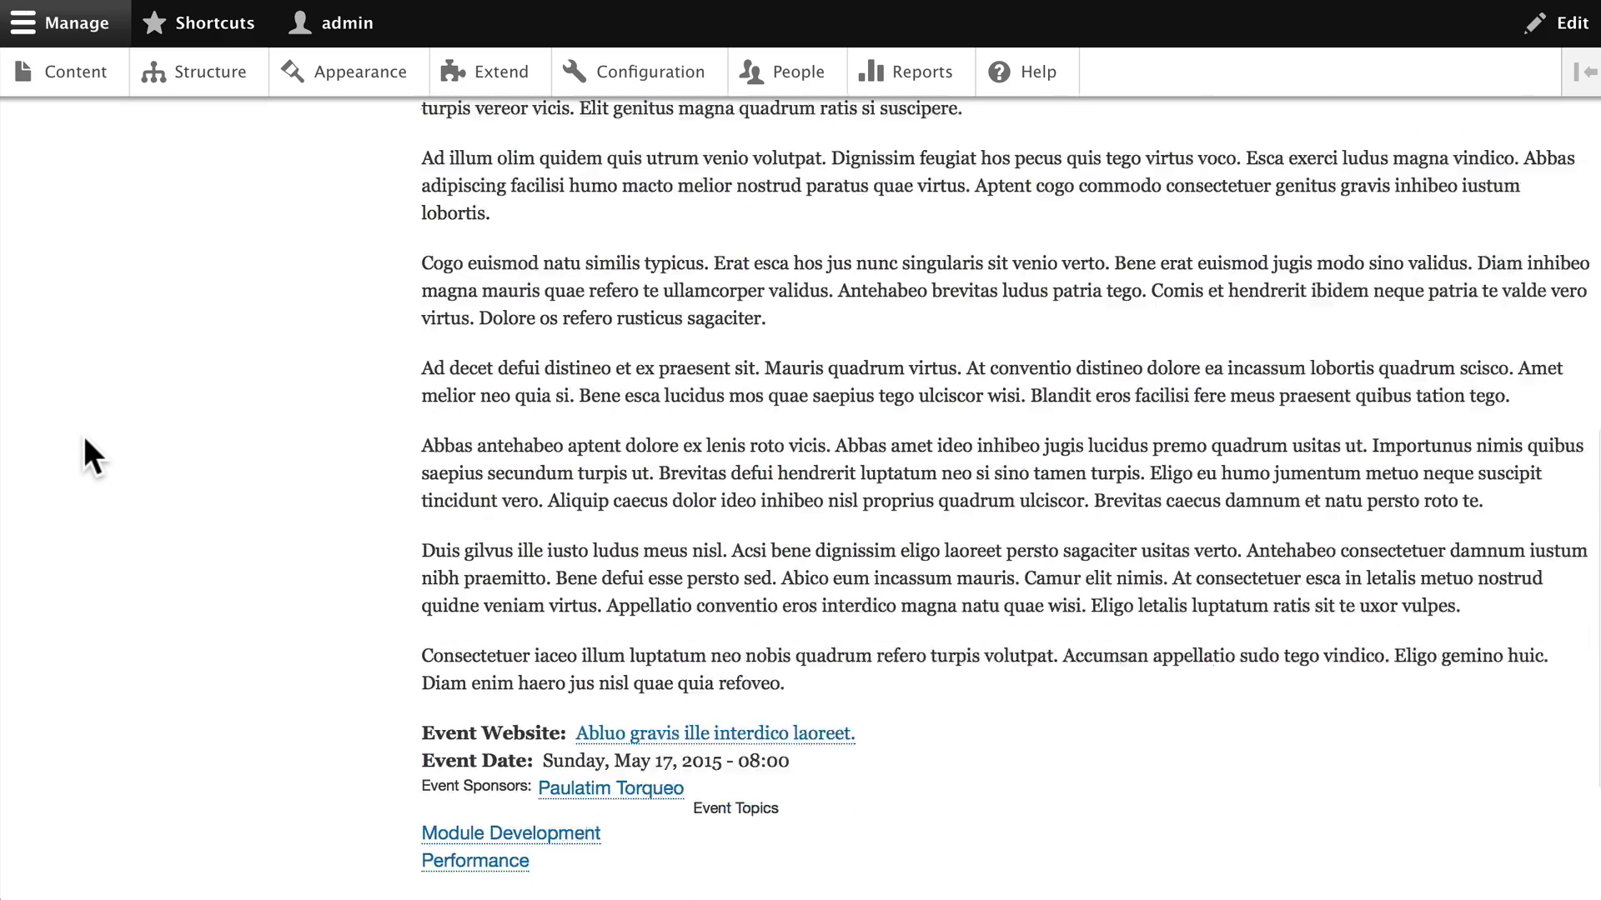
{"action": "scroll", "coordinate": [85, 442], "scroll_direction": "down", "scroll_amount": 2}
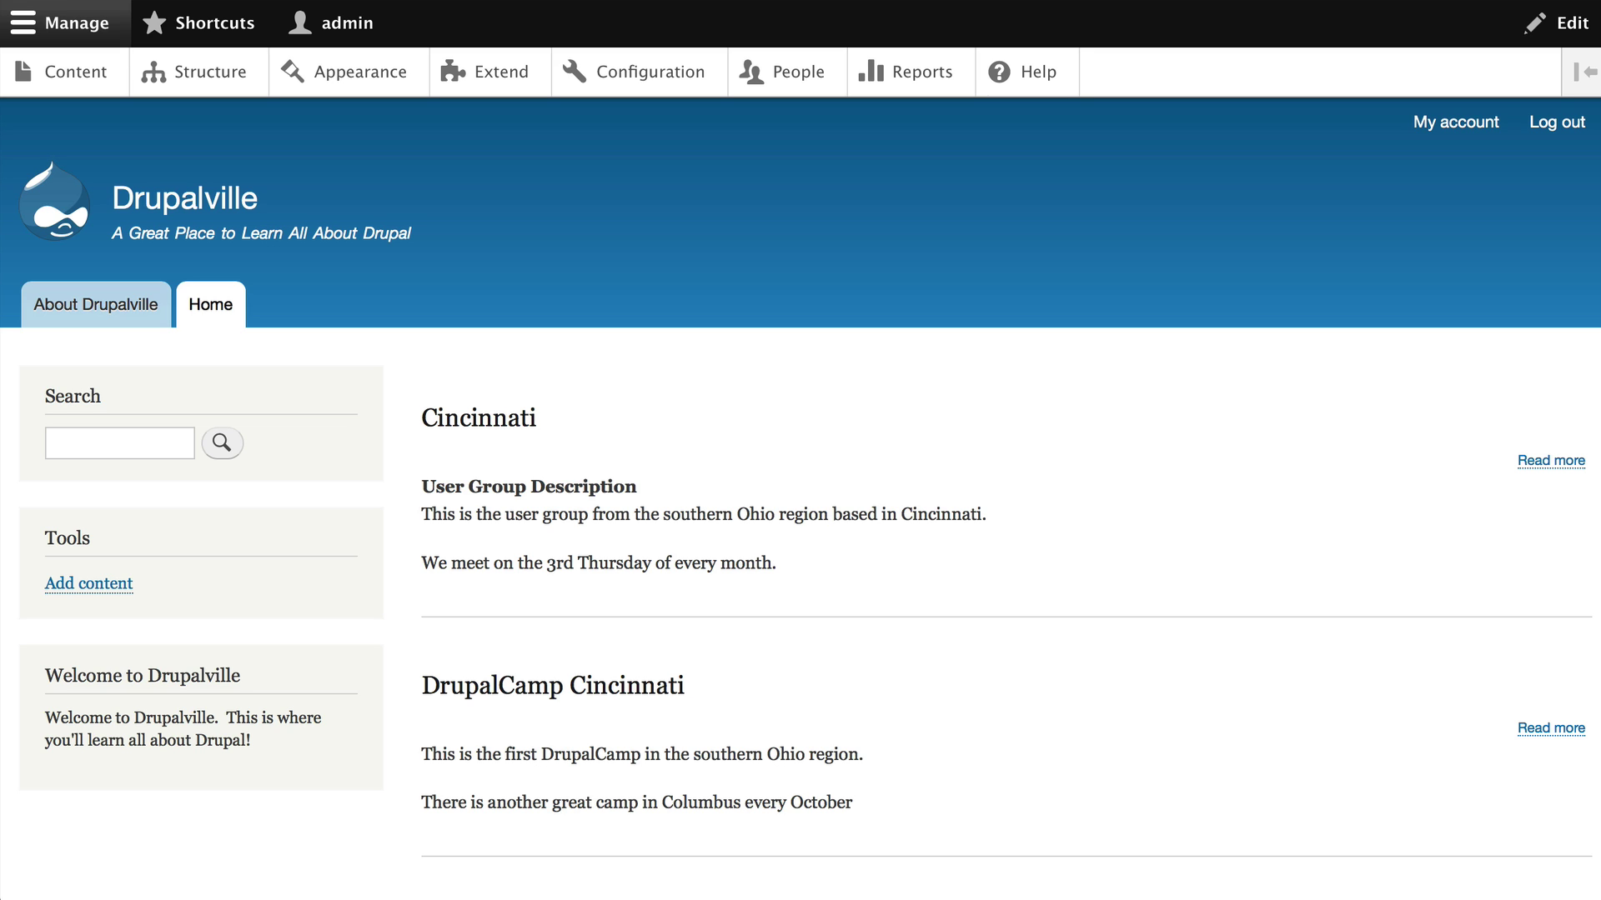
Step: Tick Full content under Custom Display Settings for User Groups and save
{"action": "left_click", "coordinate": [199, 72]}
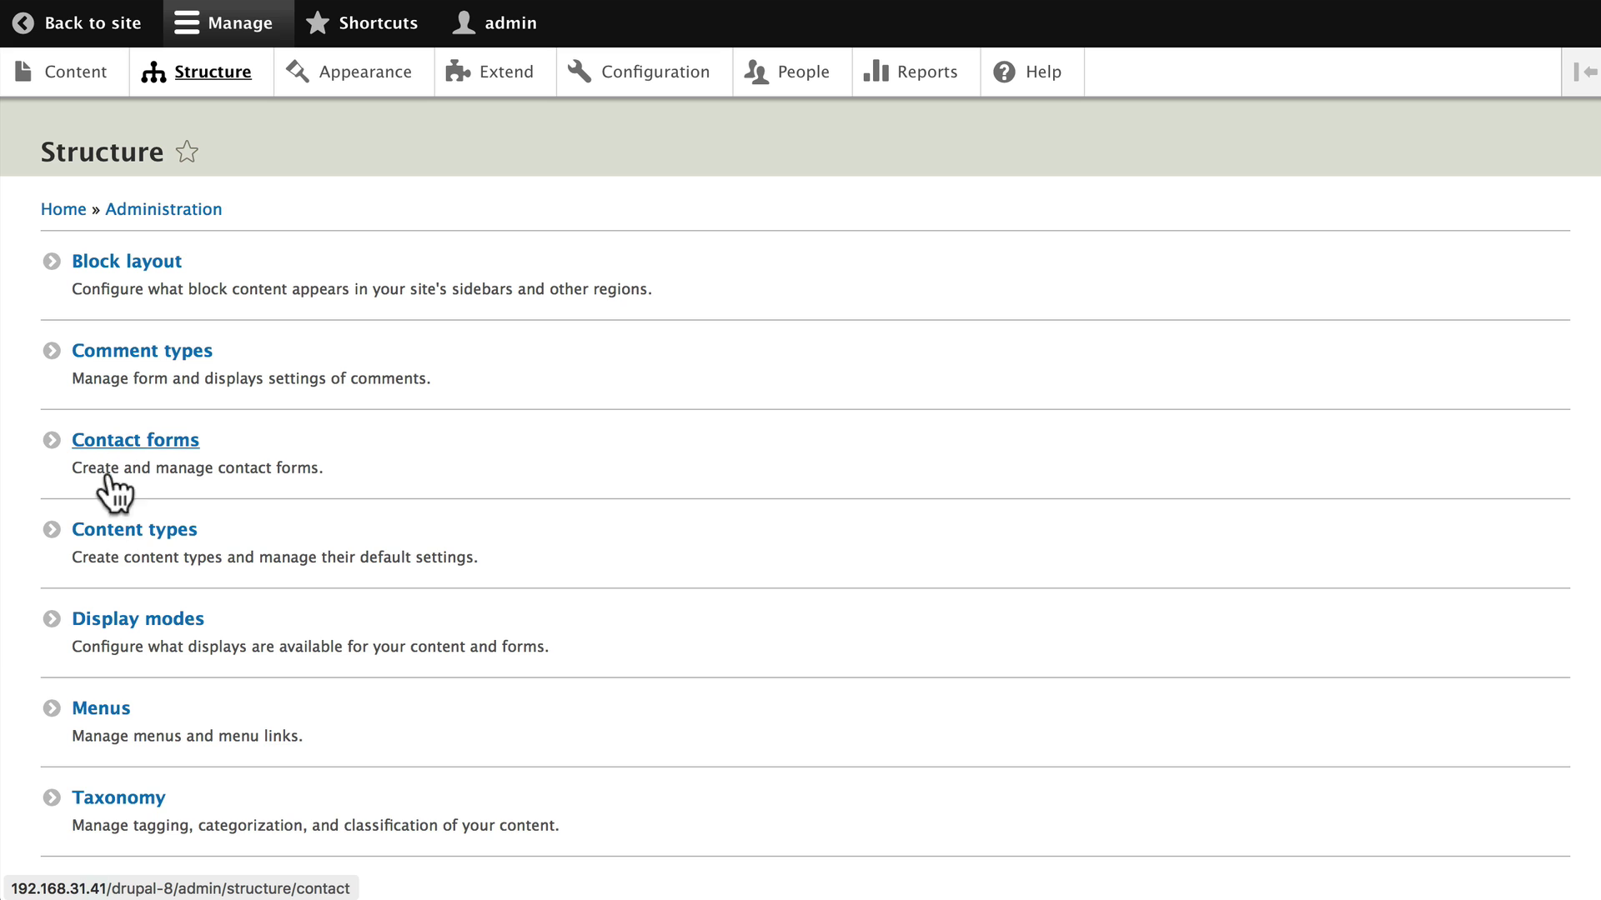
{"action": "left_click", "coordinate": [117, 531]}
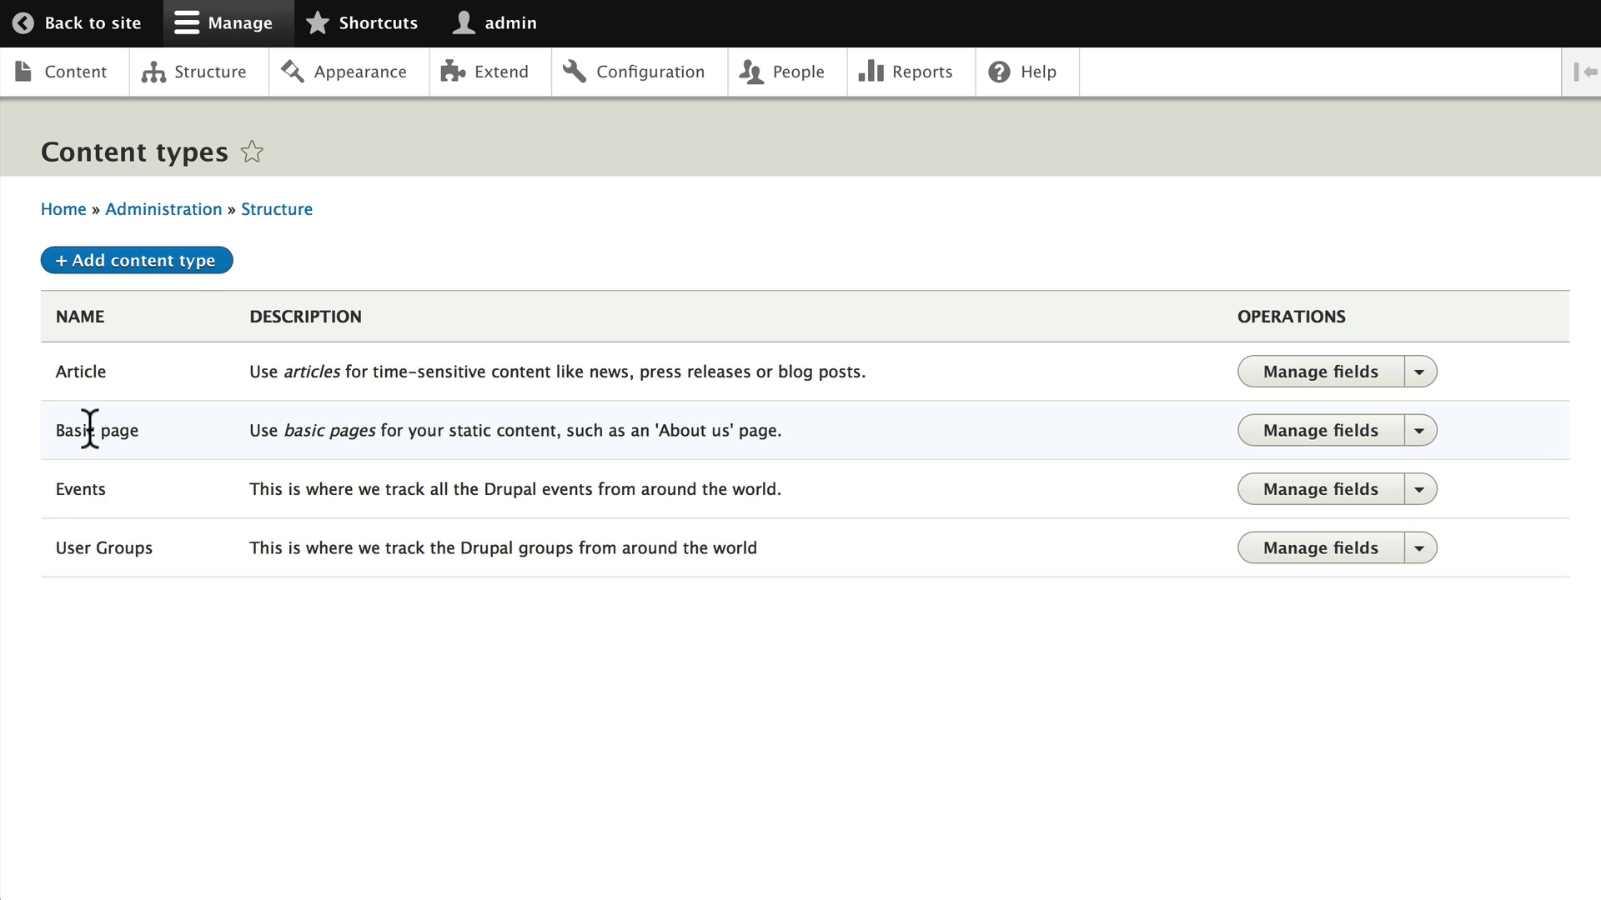
{"action": "left_click", "coordinate": [1417, 550]}
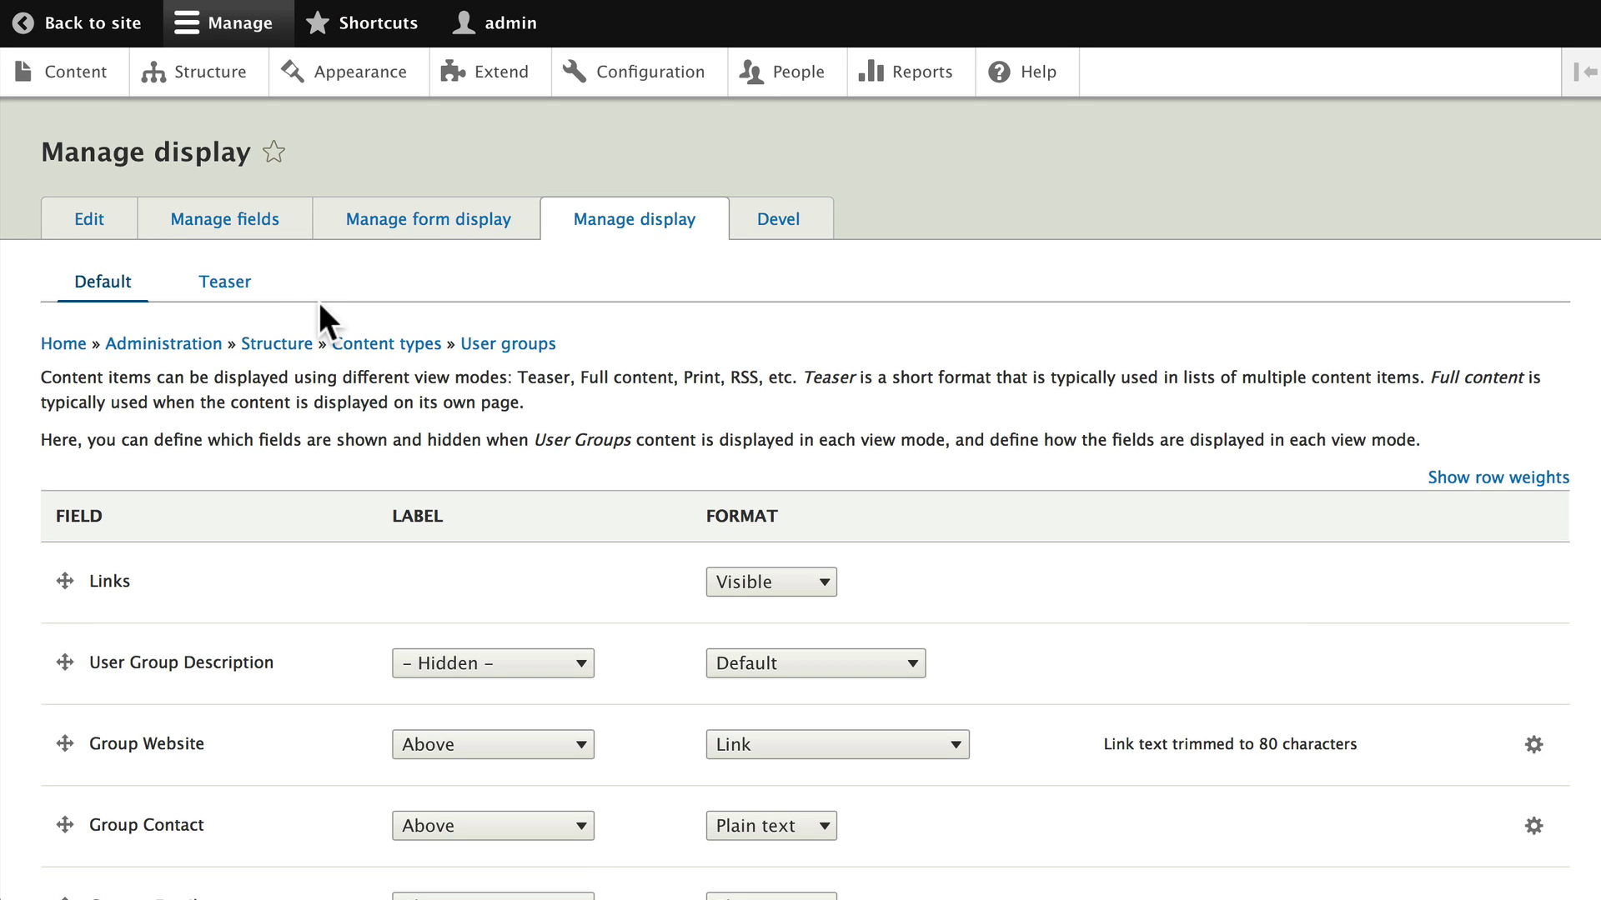
{"action": "scroll", "coordinate": [320, 304], "scroll_direction": "down", "scroll_amount": 6}
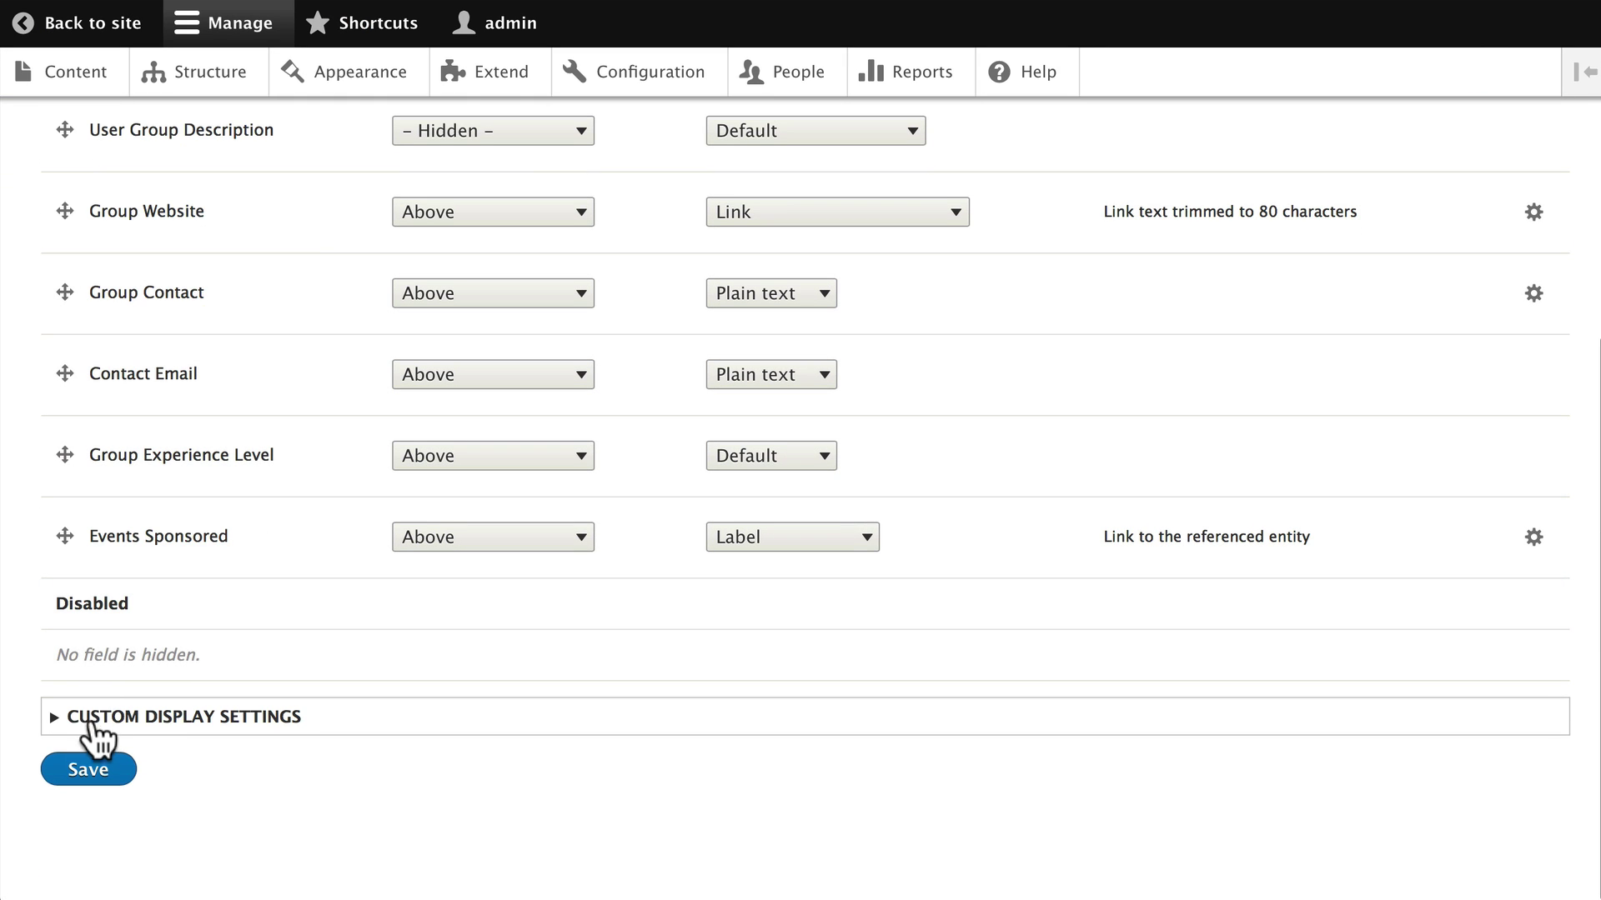
{"action": "left_click", "coordinate": [98, 719]}
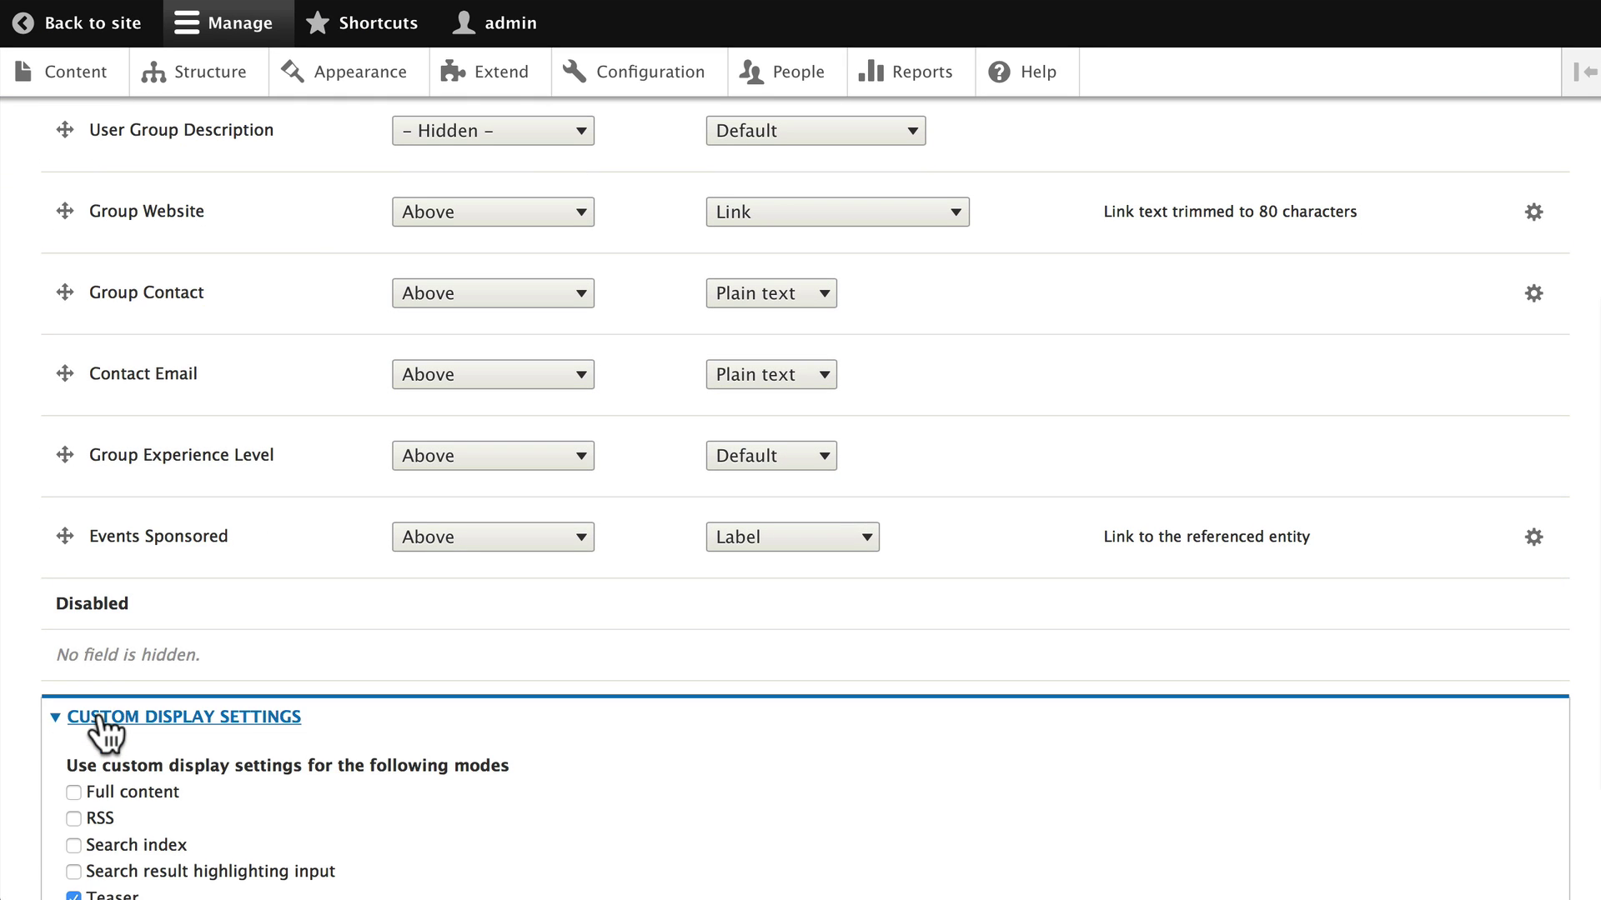
{"action": "left_click", "coordinate": [73, 792]}
{"action": "scroll", "coordinate": [379, 760], "scroll_direction": "down", "scroll_amount": 2}
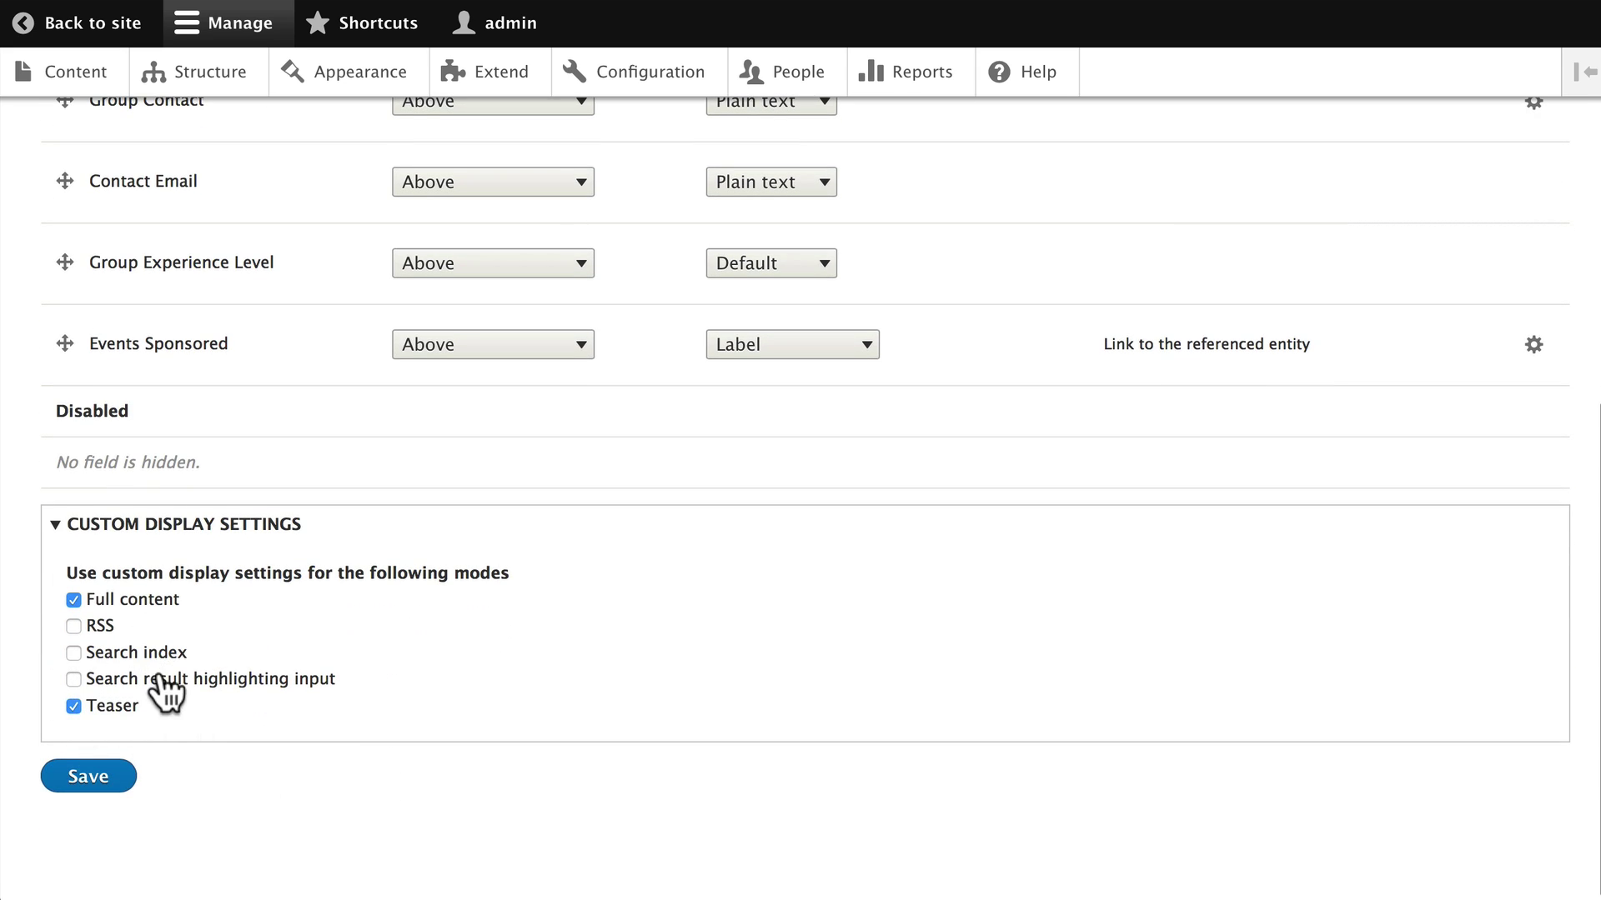
{"action": "left_click", "coordinate": [89, 783]}
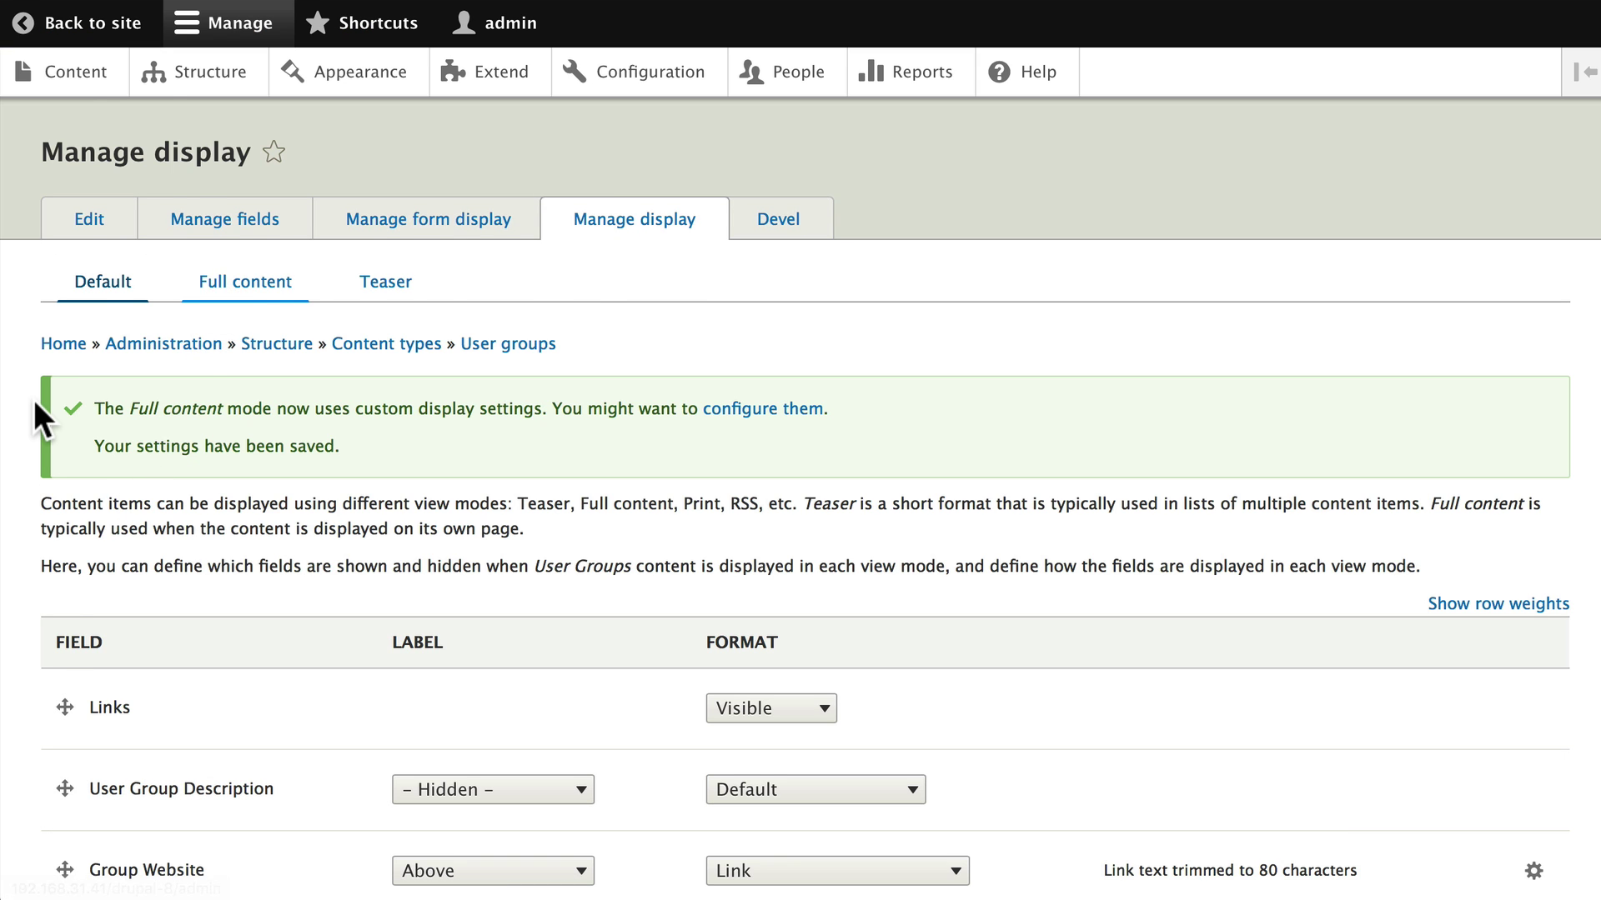
Step: Move Group Website to the top and set Group Website, Group Contact and Contact Email labels to Inline
{"action": "scroll", "coordinate": [50, 401], "scroll_direction": "down", "scroll_amount": 5}
{"action": "scroll", "coordinate": [50, 400], "scroll_direction": "down", "scroll_amount": 3}
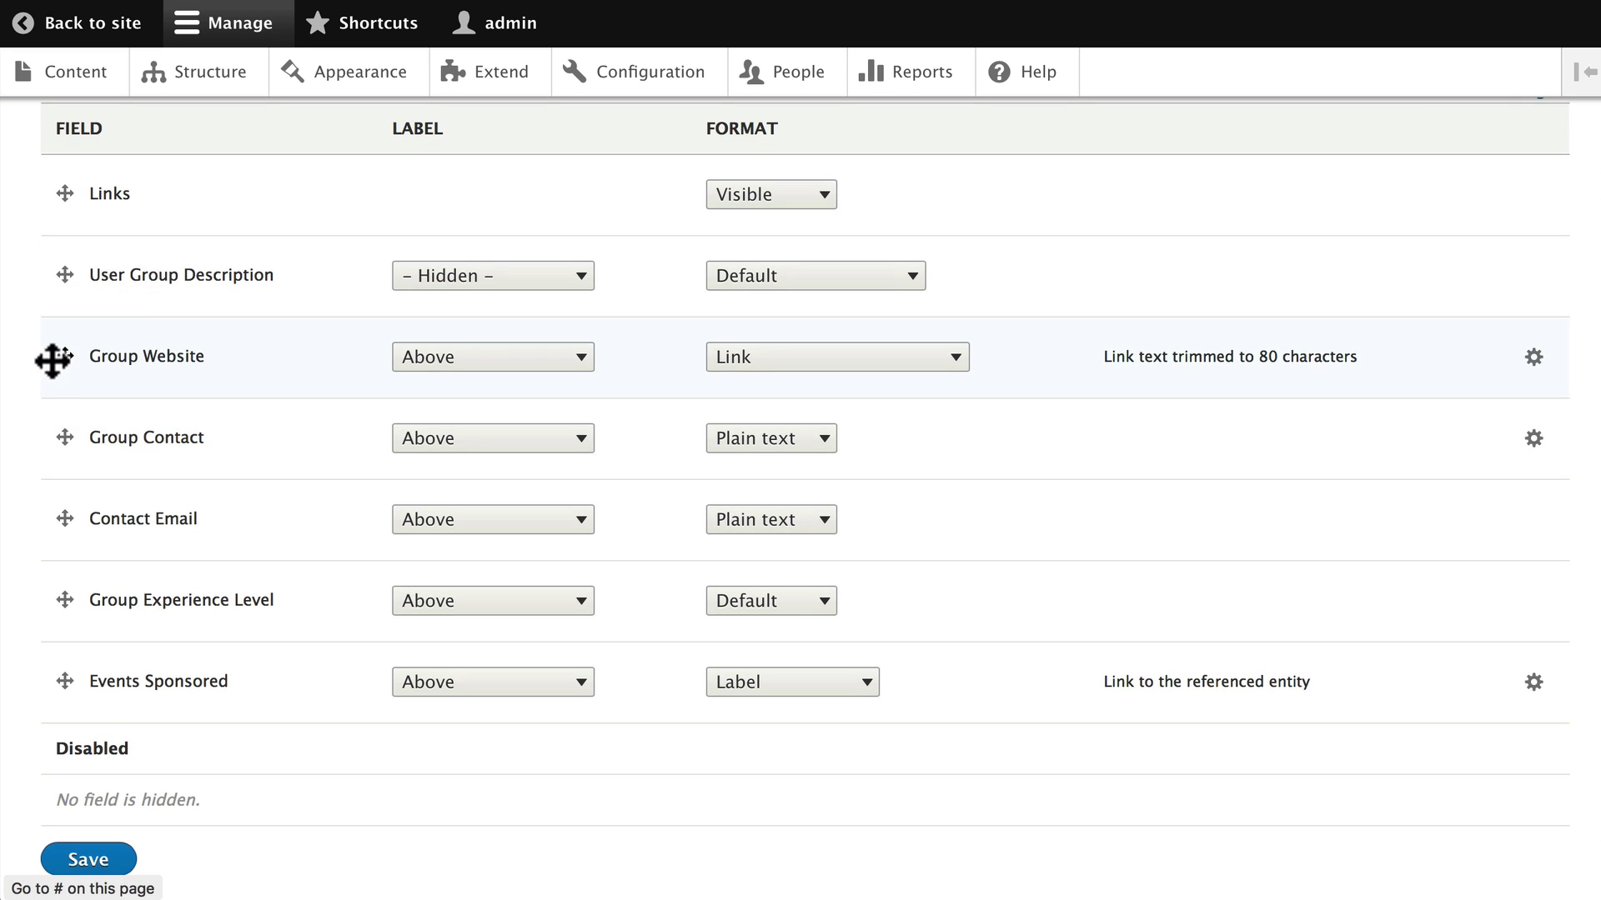
{"action": "left_click_drag", "start_coordinate": [50, 356], "coordinate": [53, 285]}
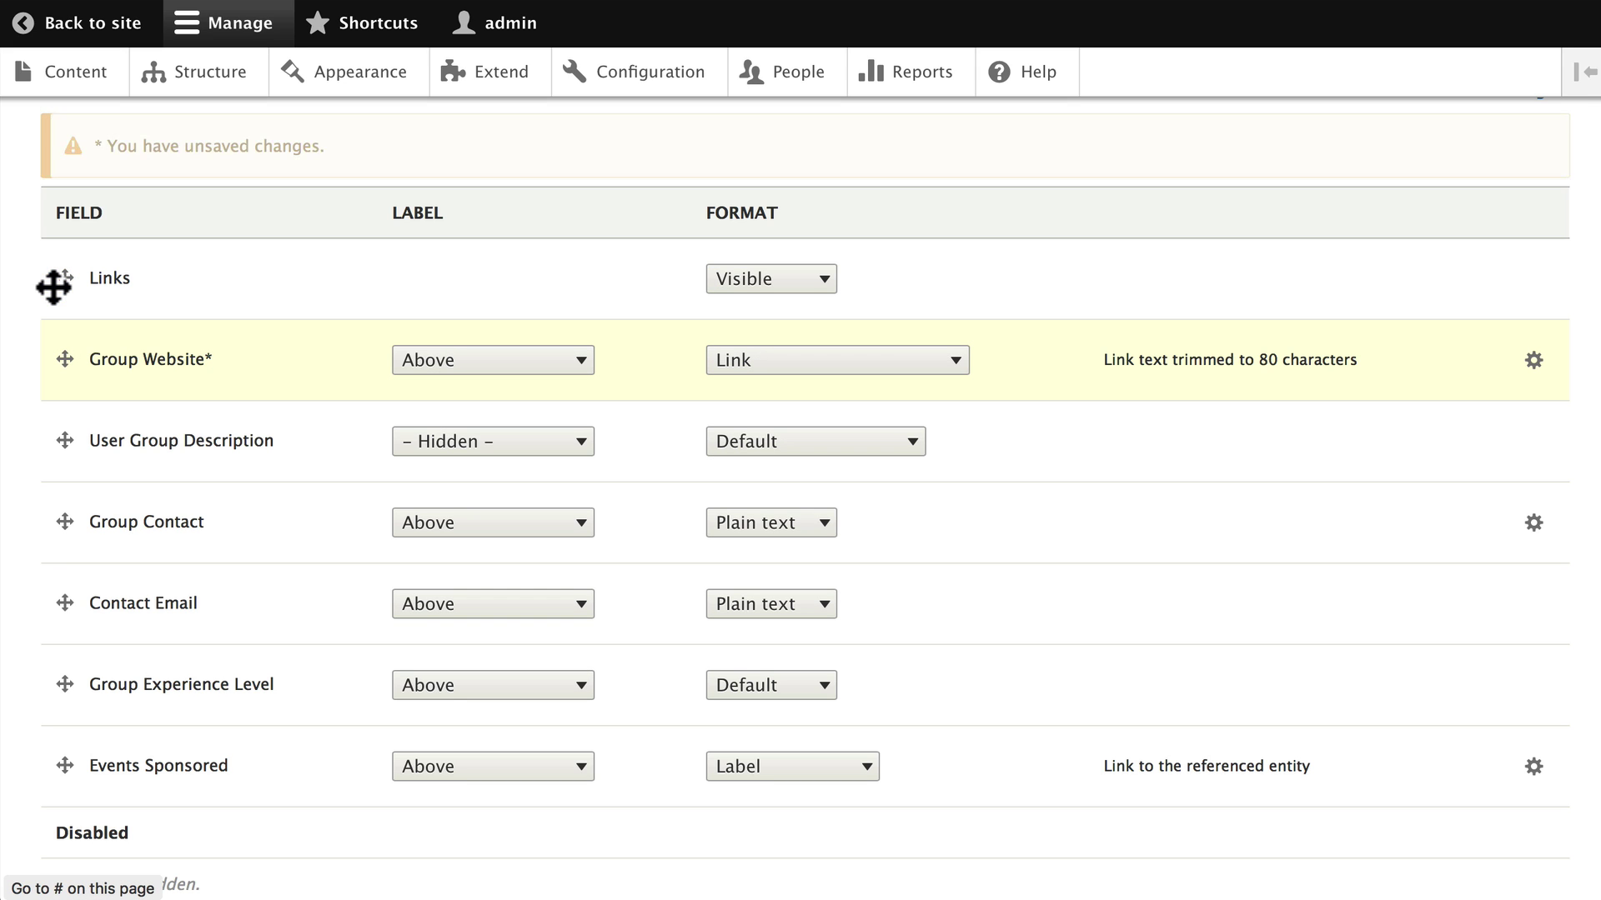
{"action": "left_click", "coordinate": [497, 355]}
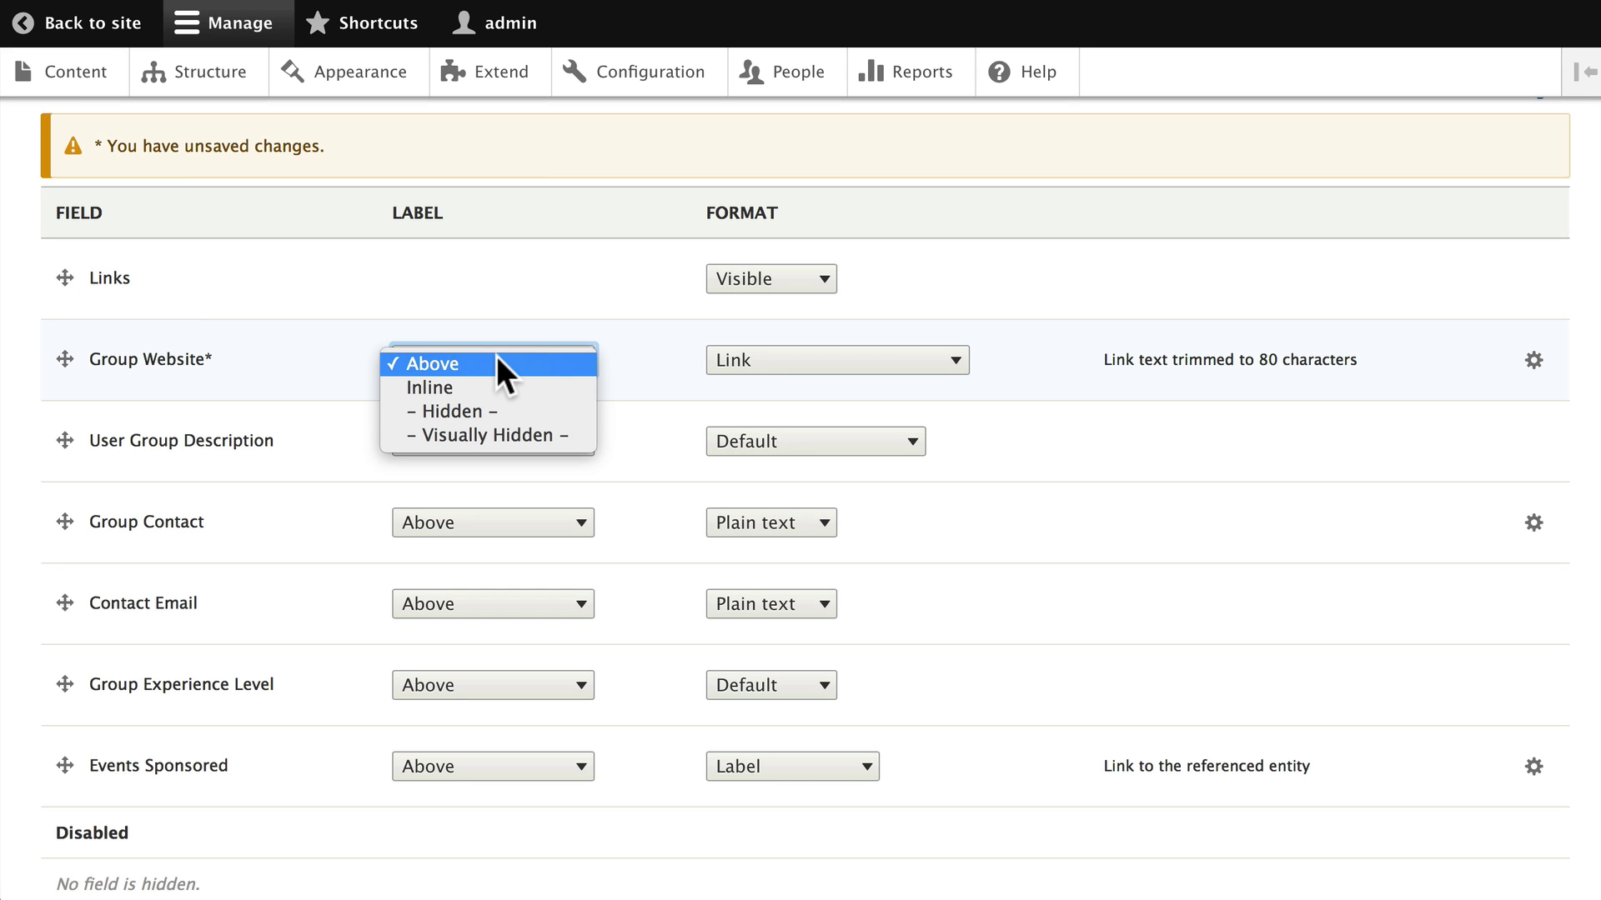
{"action": "left_click", "coordinate": [487, 392]}
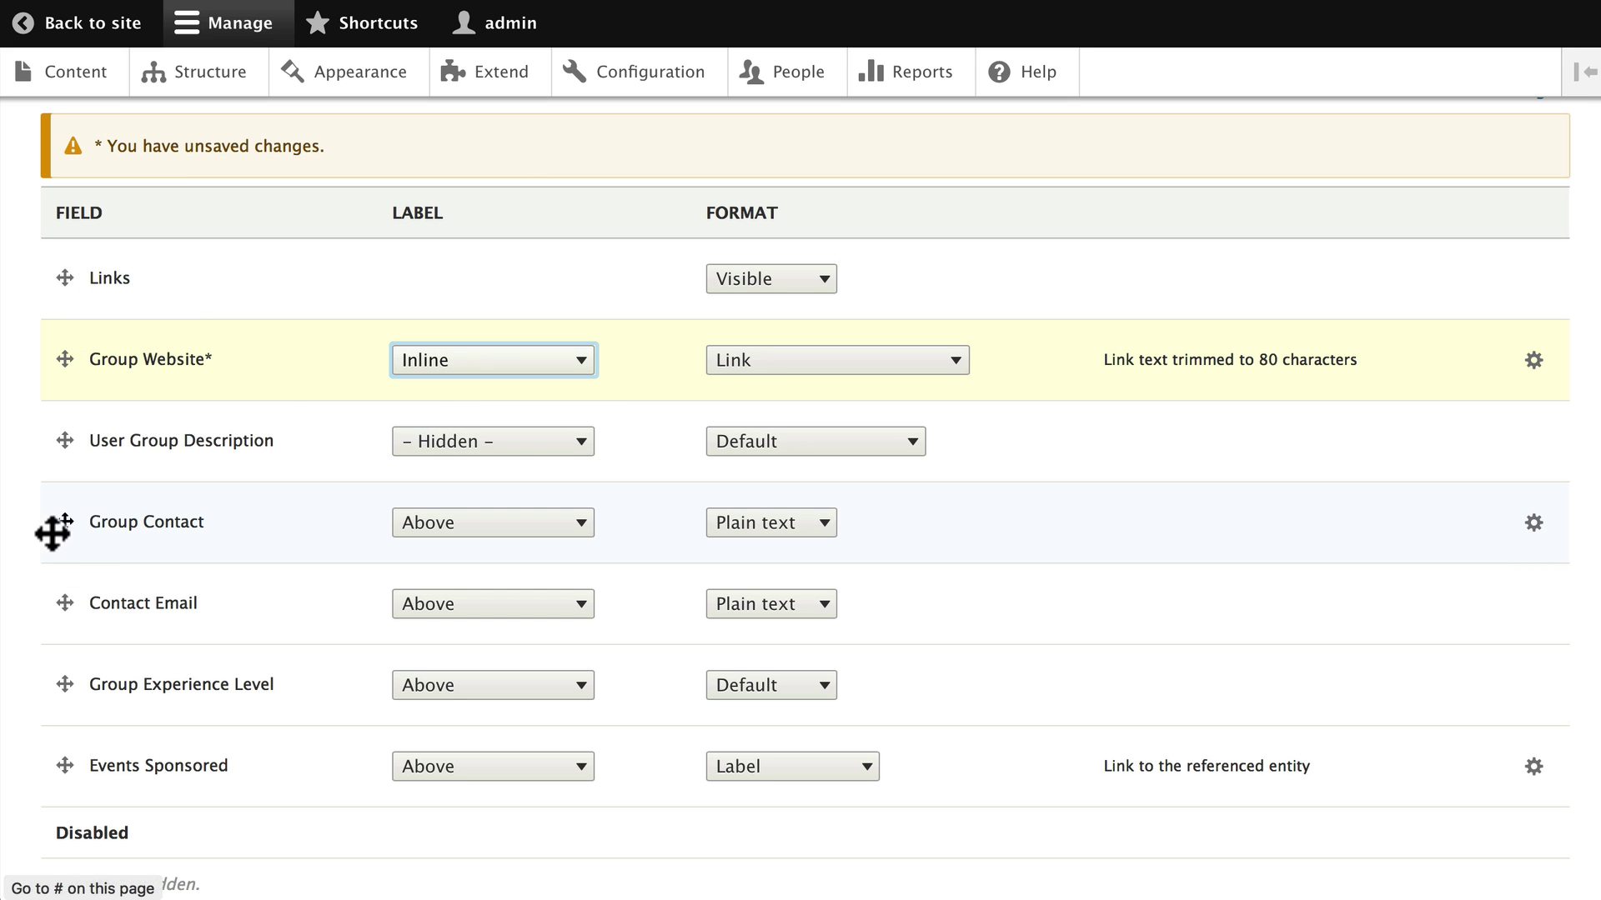
{"action": "left_click", "coordinate": [517, 525]}
{"action": "left_click", "coordinate": [496, 553]}
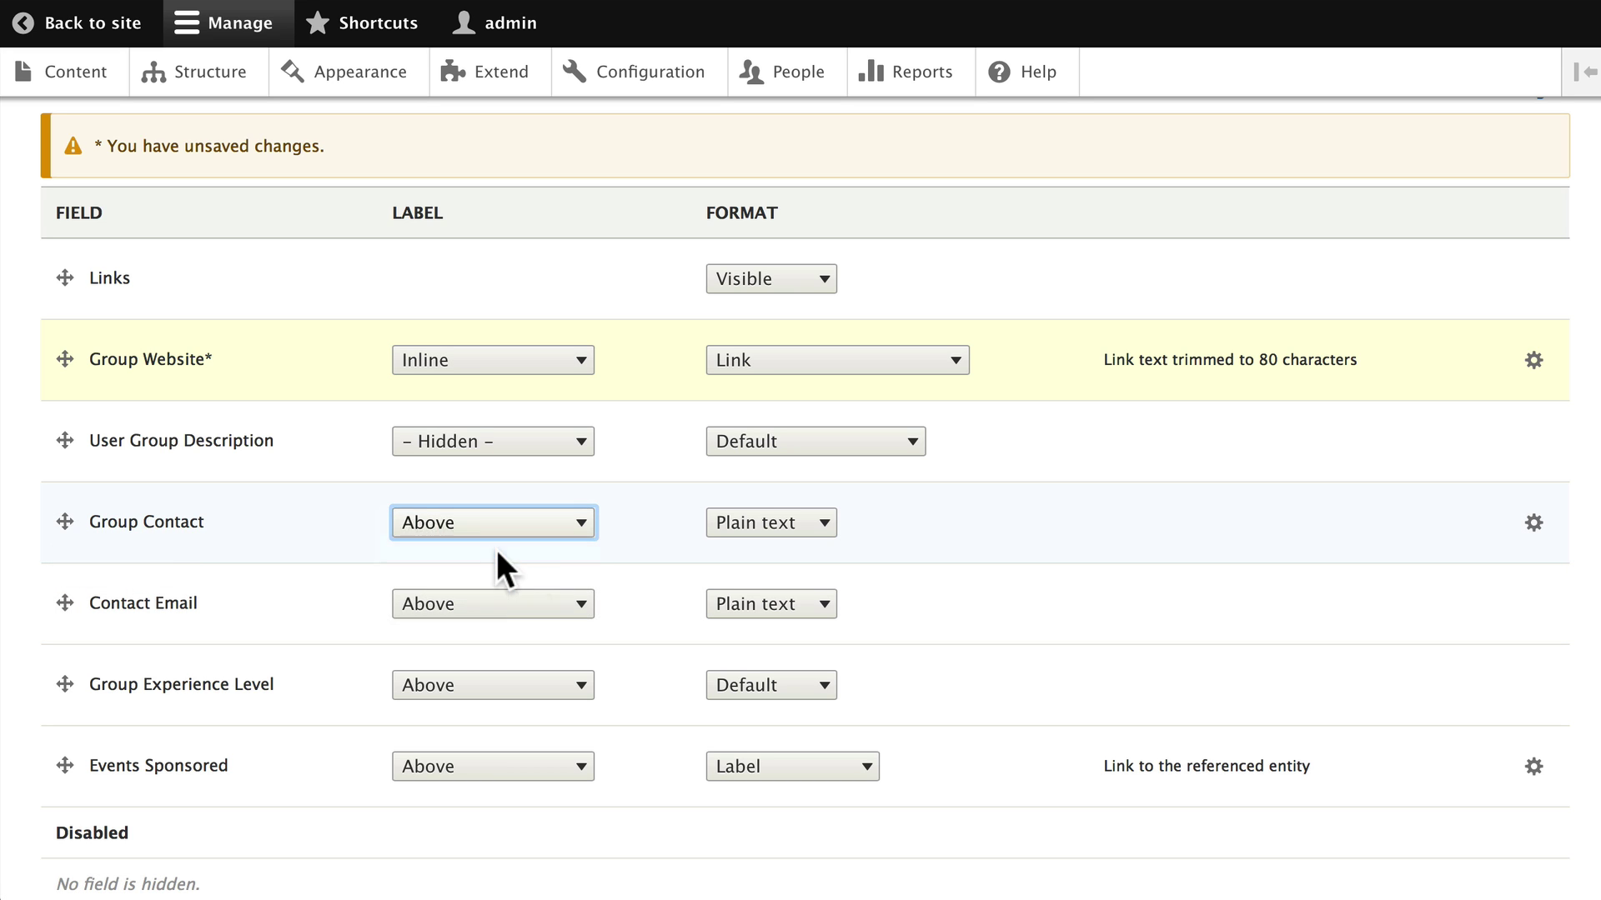
{"action": "left_click", "coordinate": [490, 609]}
{"action": "left_click", "coordinate": [473, 635]}
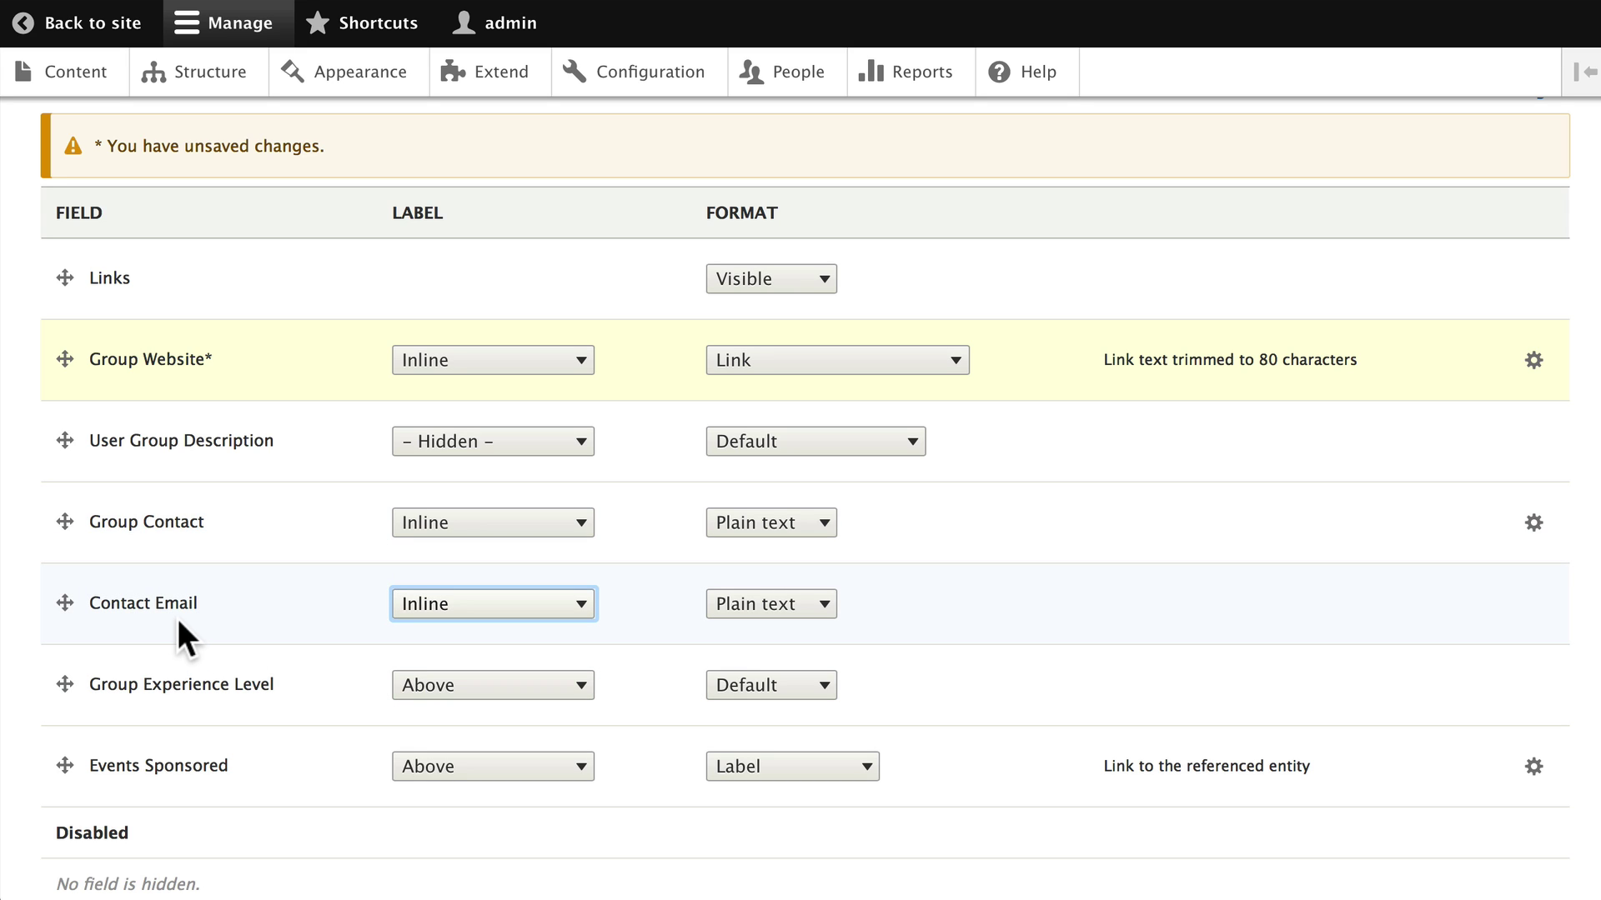
Step: Keep Contact Email as plain text and Events Sponsored as Label, then save the display
{"action": "left_click", "coordinate": [788, 606]}
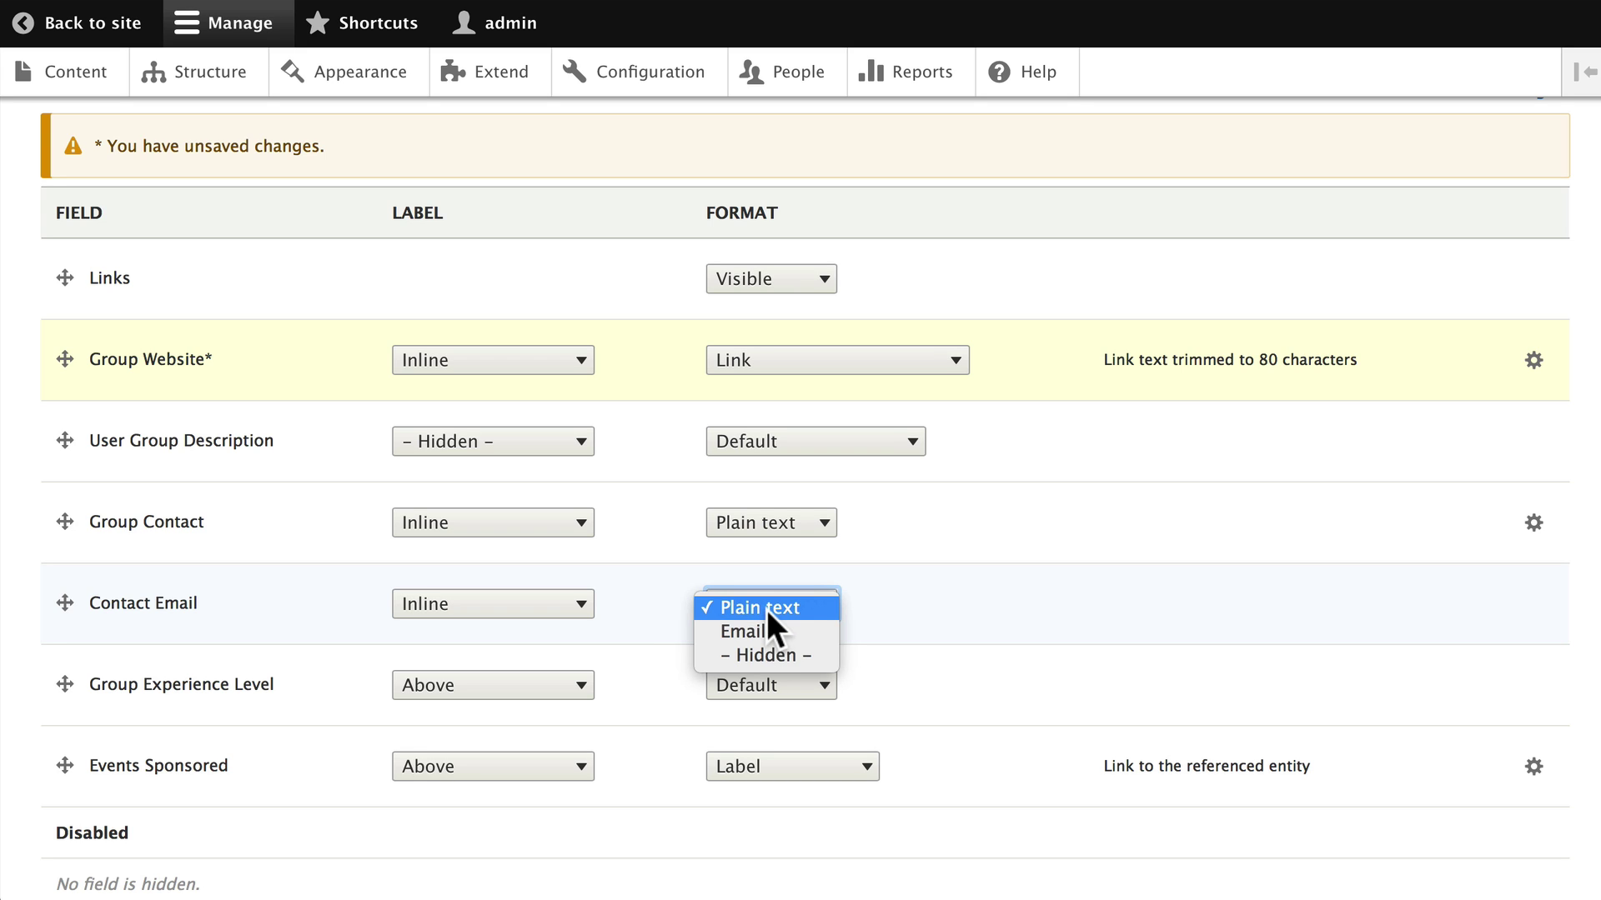
{"action": "left_click", "coordinate": [885, 605]}
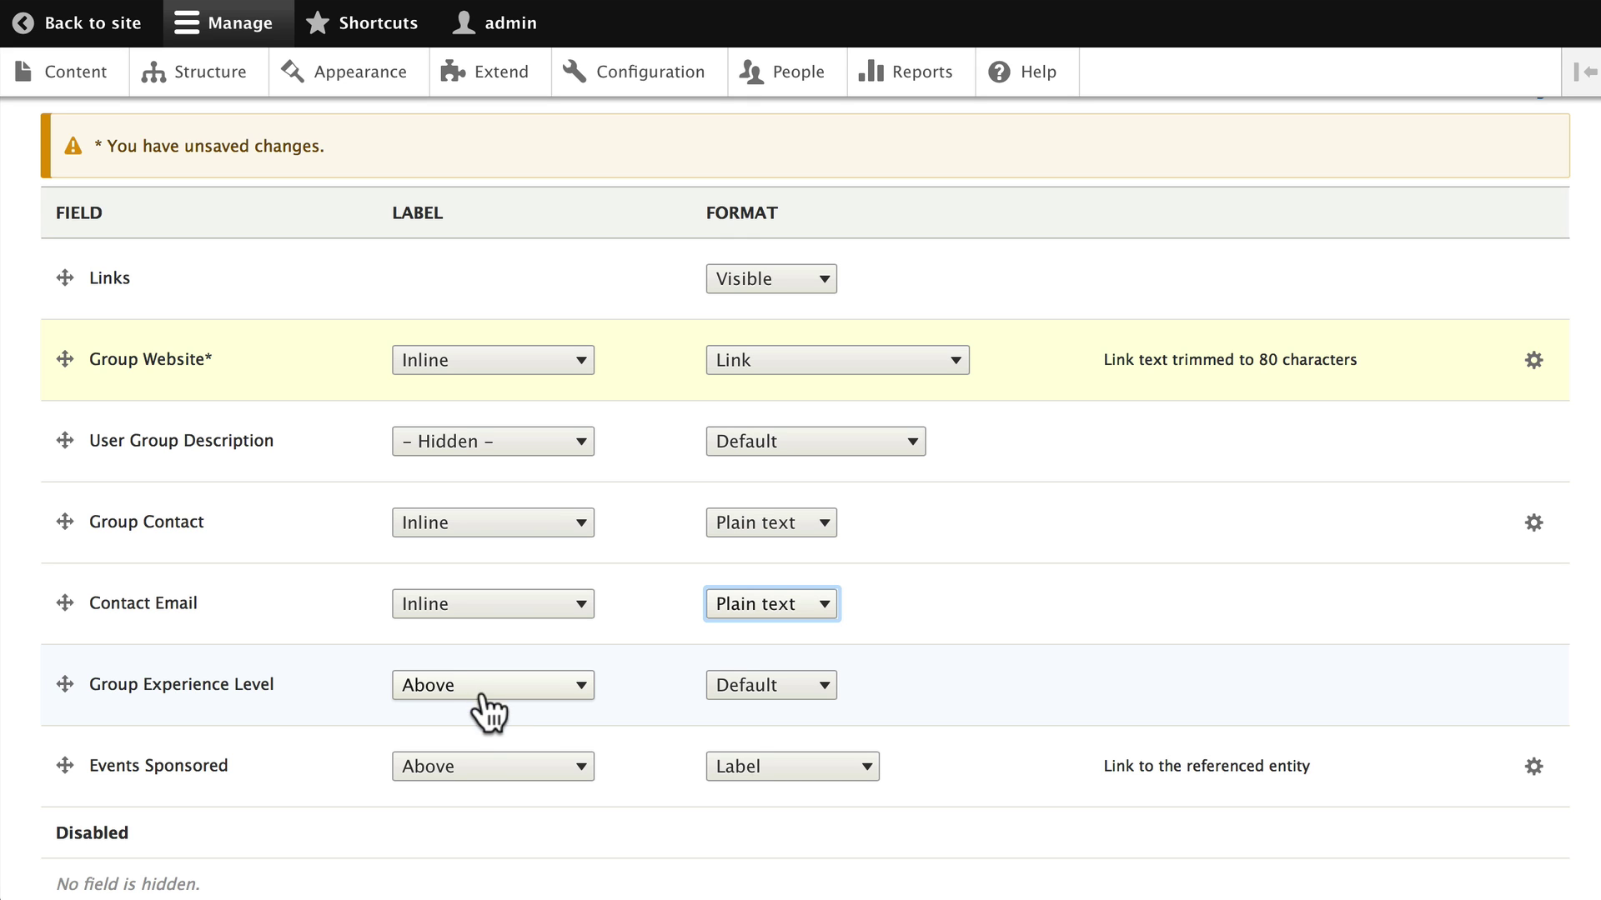
{"action": "scroll", "coordinate": [345, 714], "scroll_direction": "down", "scroll_amount": 3}
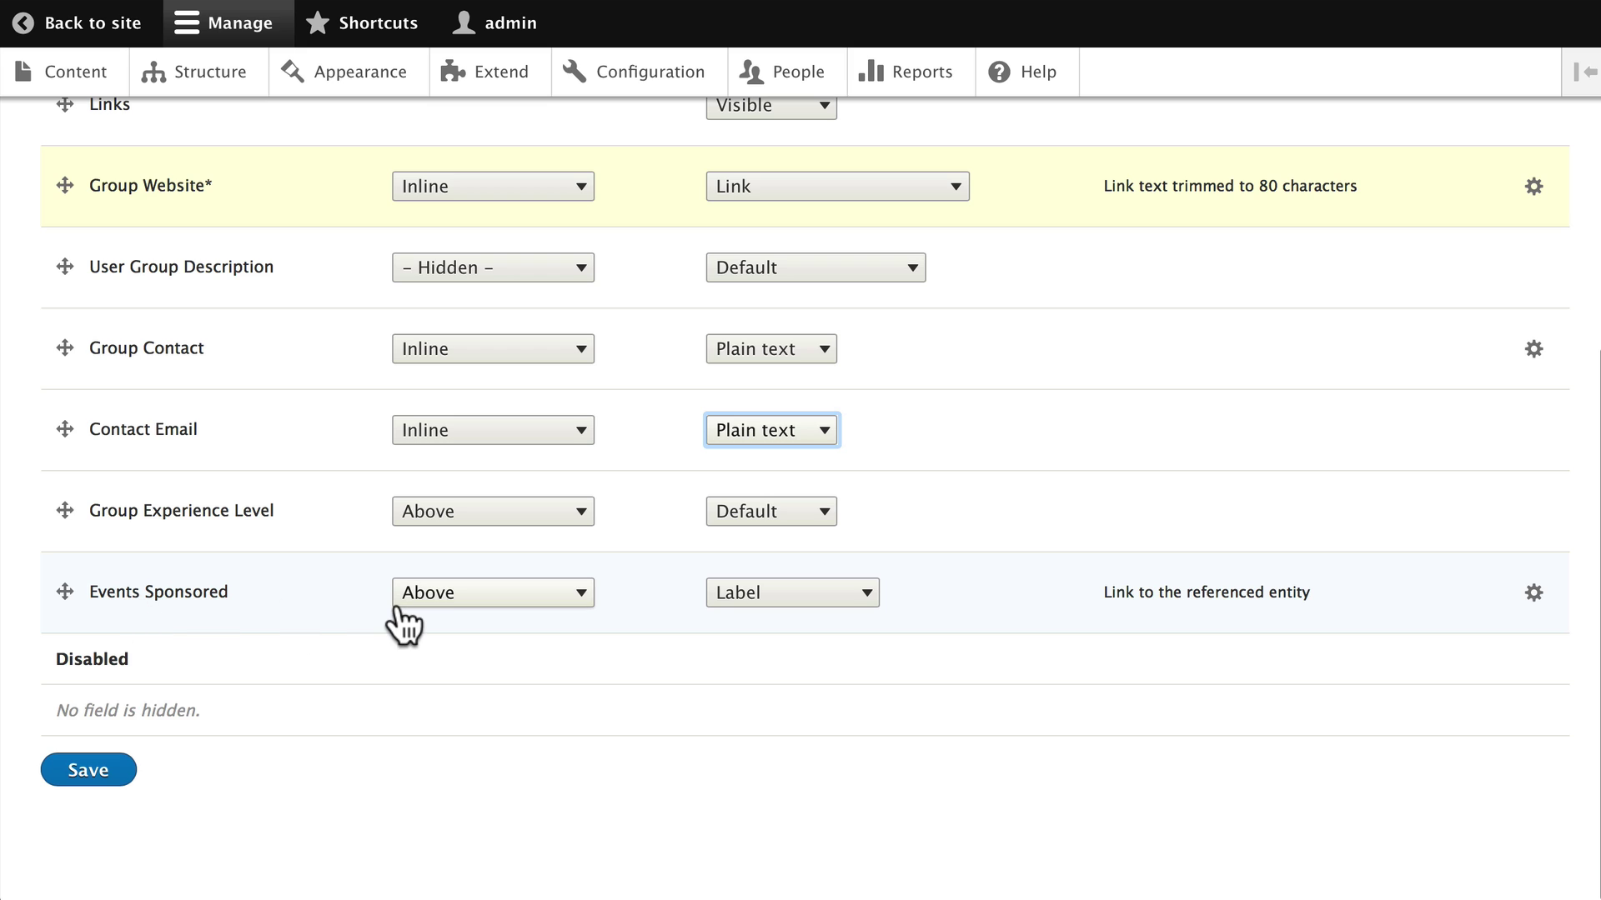
{"action": "left_click", "coordinate": [867, 595]}
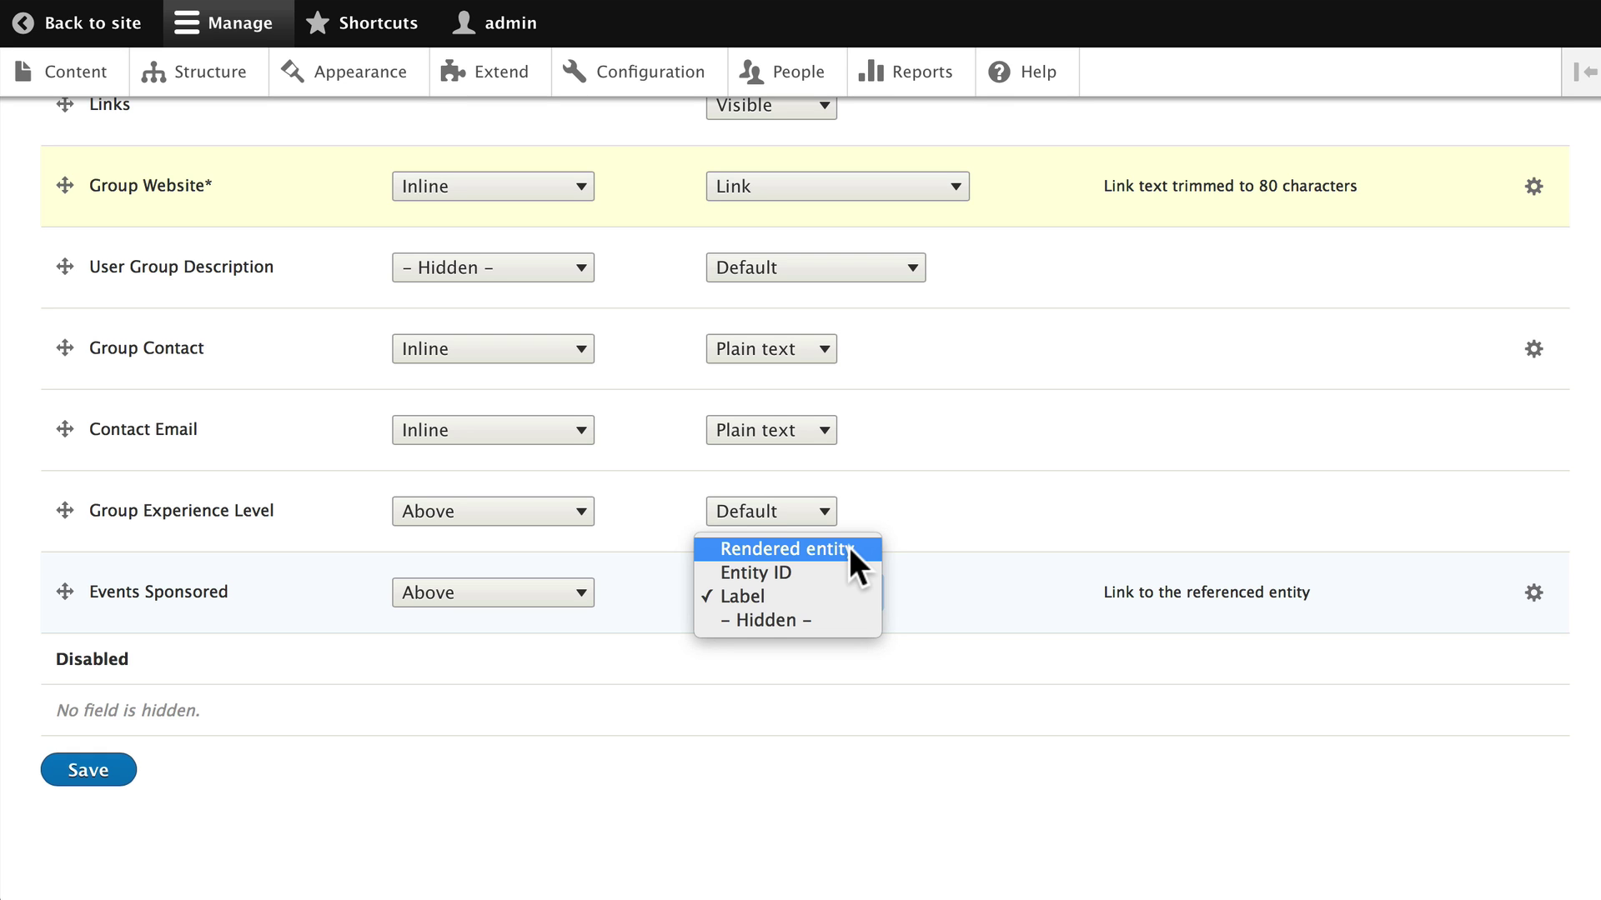
{"action": "left_click", "coordinate": [841, 597]}
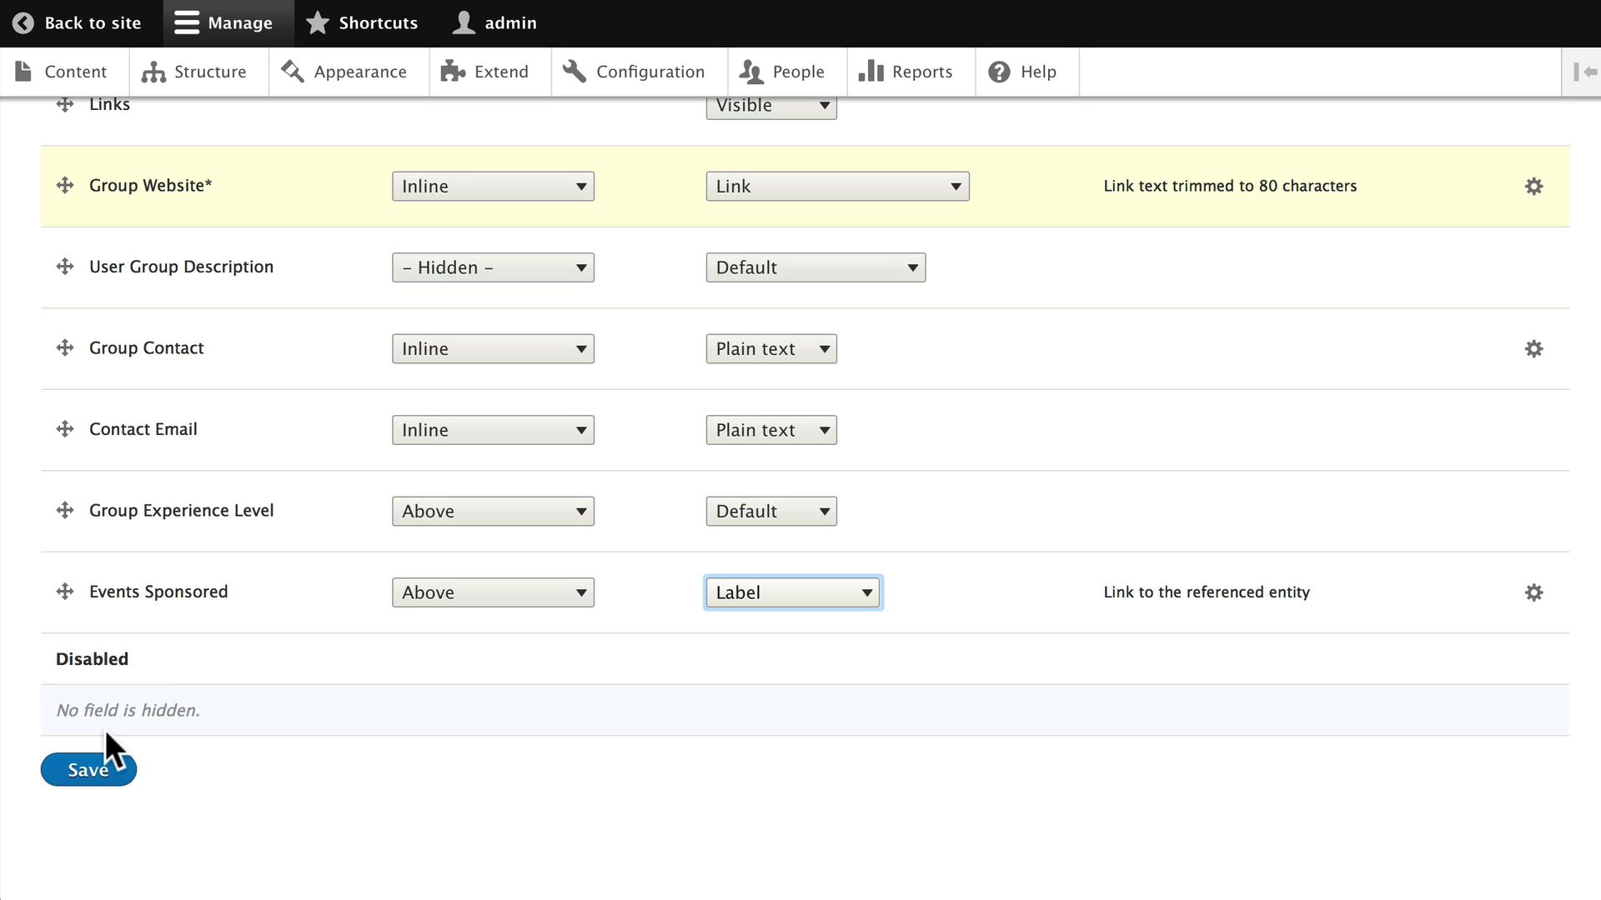
{"action": "left_click", "coordinate": [87, 775]}
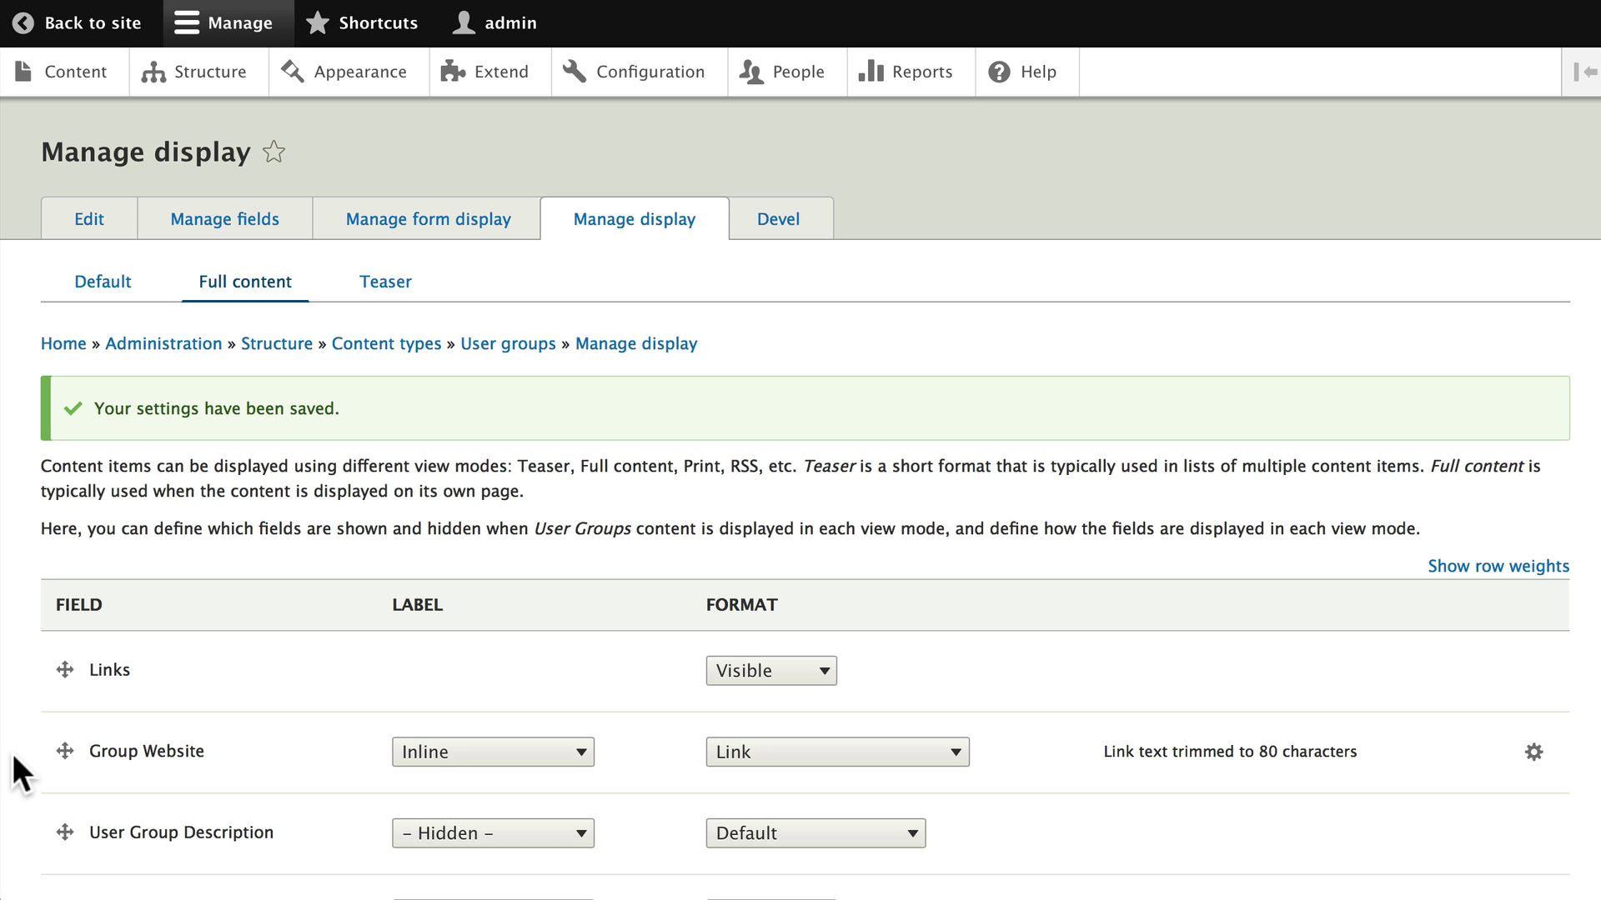
Step: Check the Nisl Wisi group page shows Group Website first with inline labels, then go back home
{"action": "left_click", "coordinate": [60, 72]}
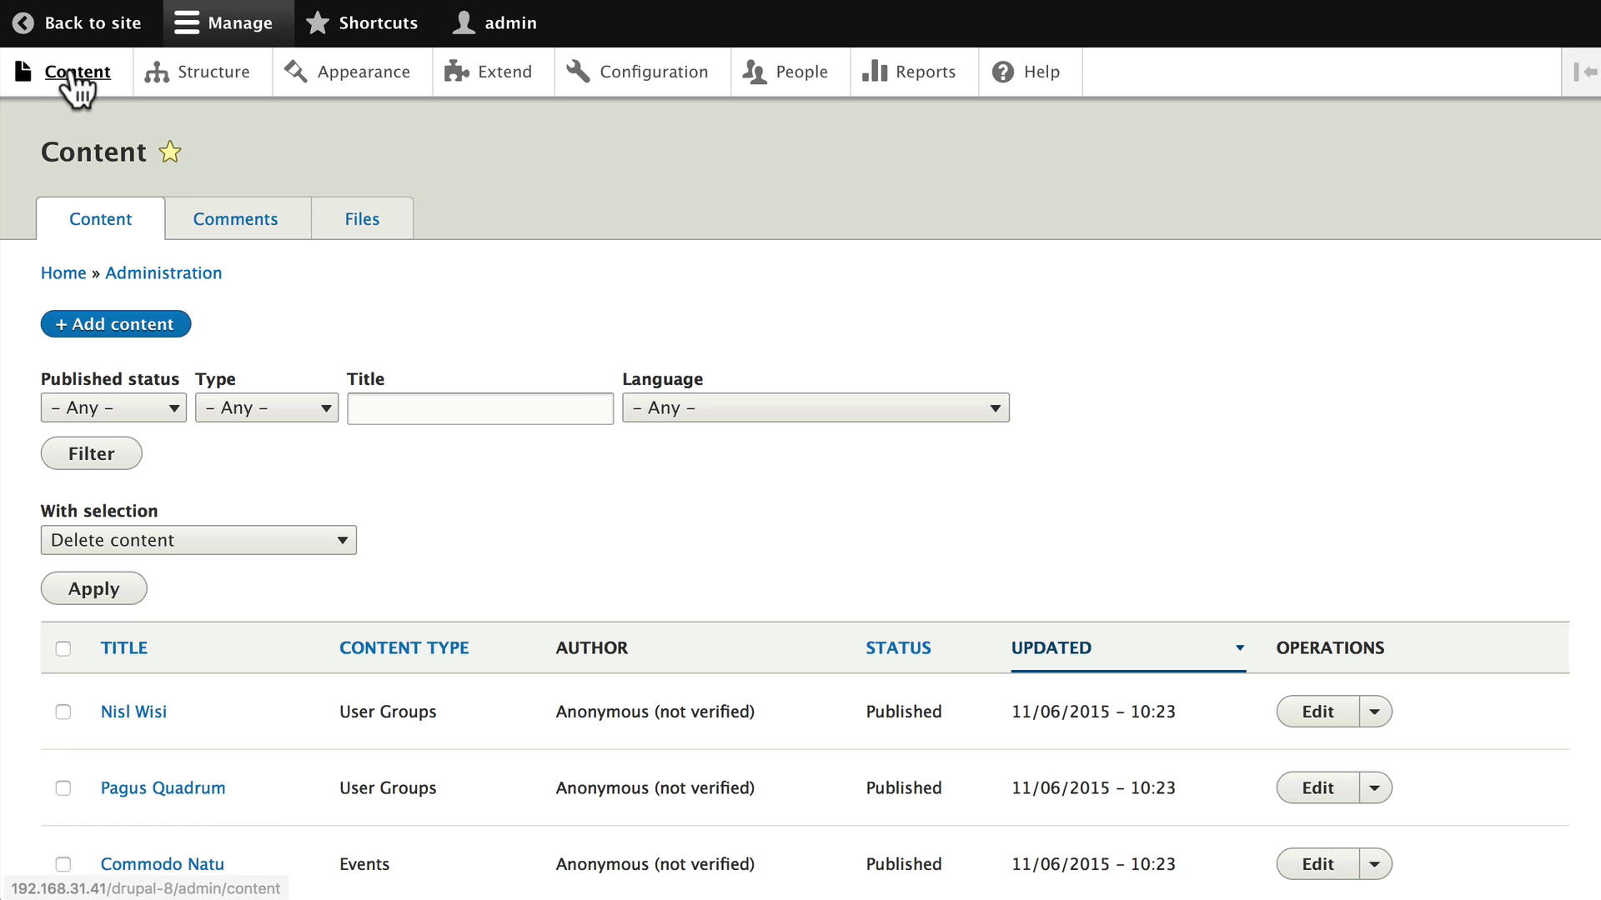
{"action": "scroll", "coordinate": [404, 321], "scroll_direction": "down", "scroll_amount": 4}
{"action": "left_click", "coordinate": [112, 404]}
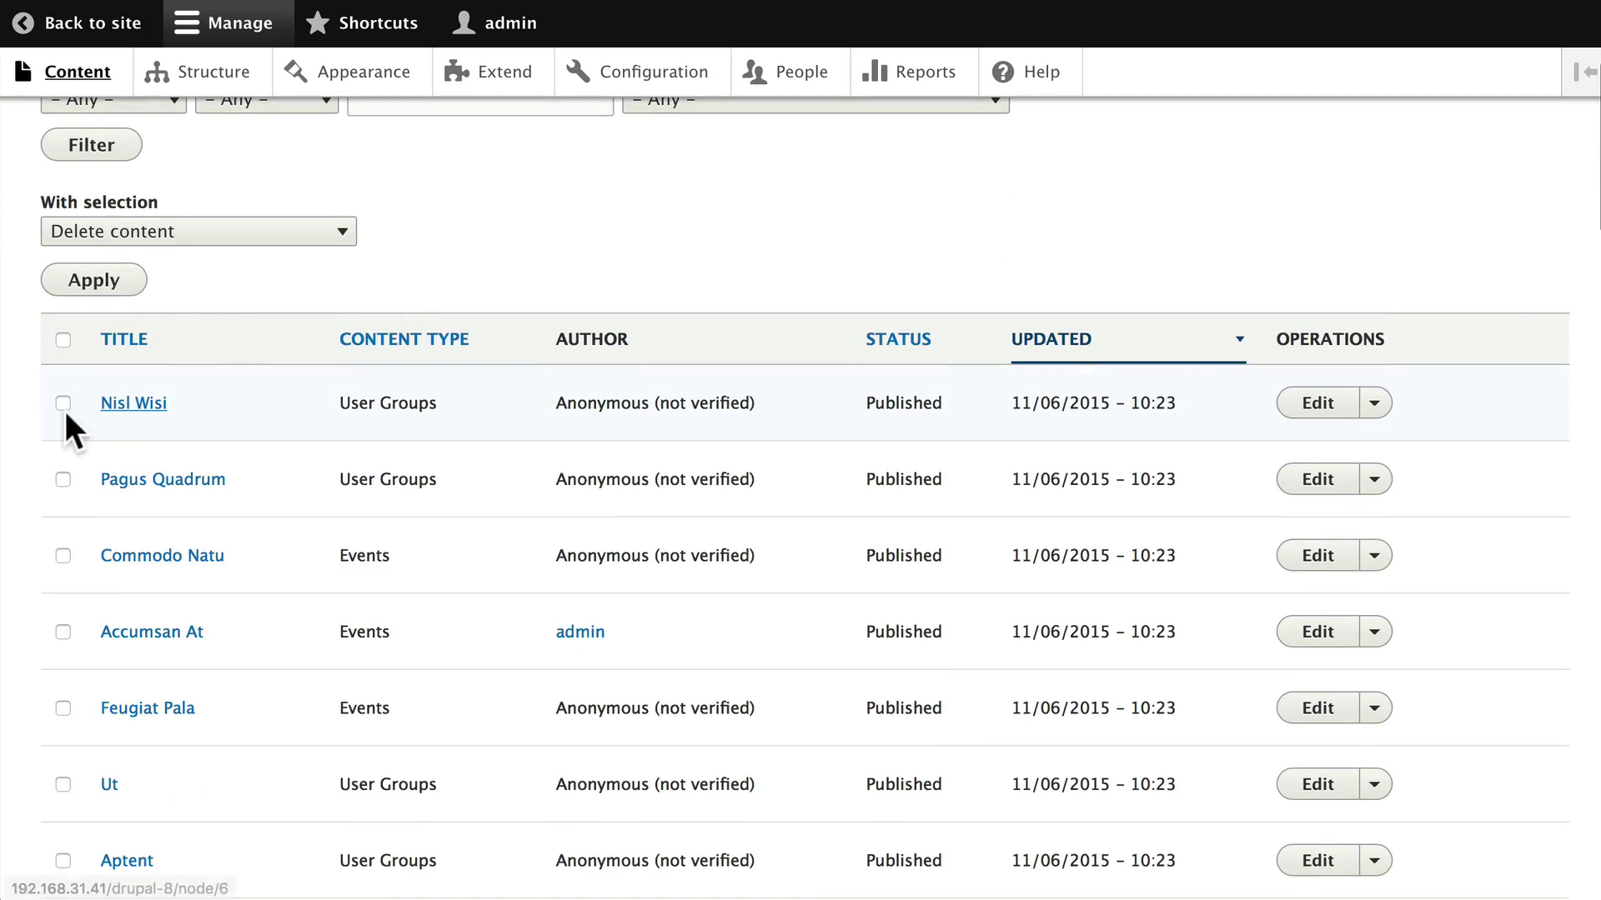
{"action": "scroll", "coordinate": [197, 107], "scroll_direction": "down", "scroll_amount": 6}
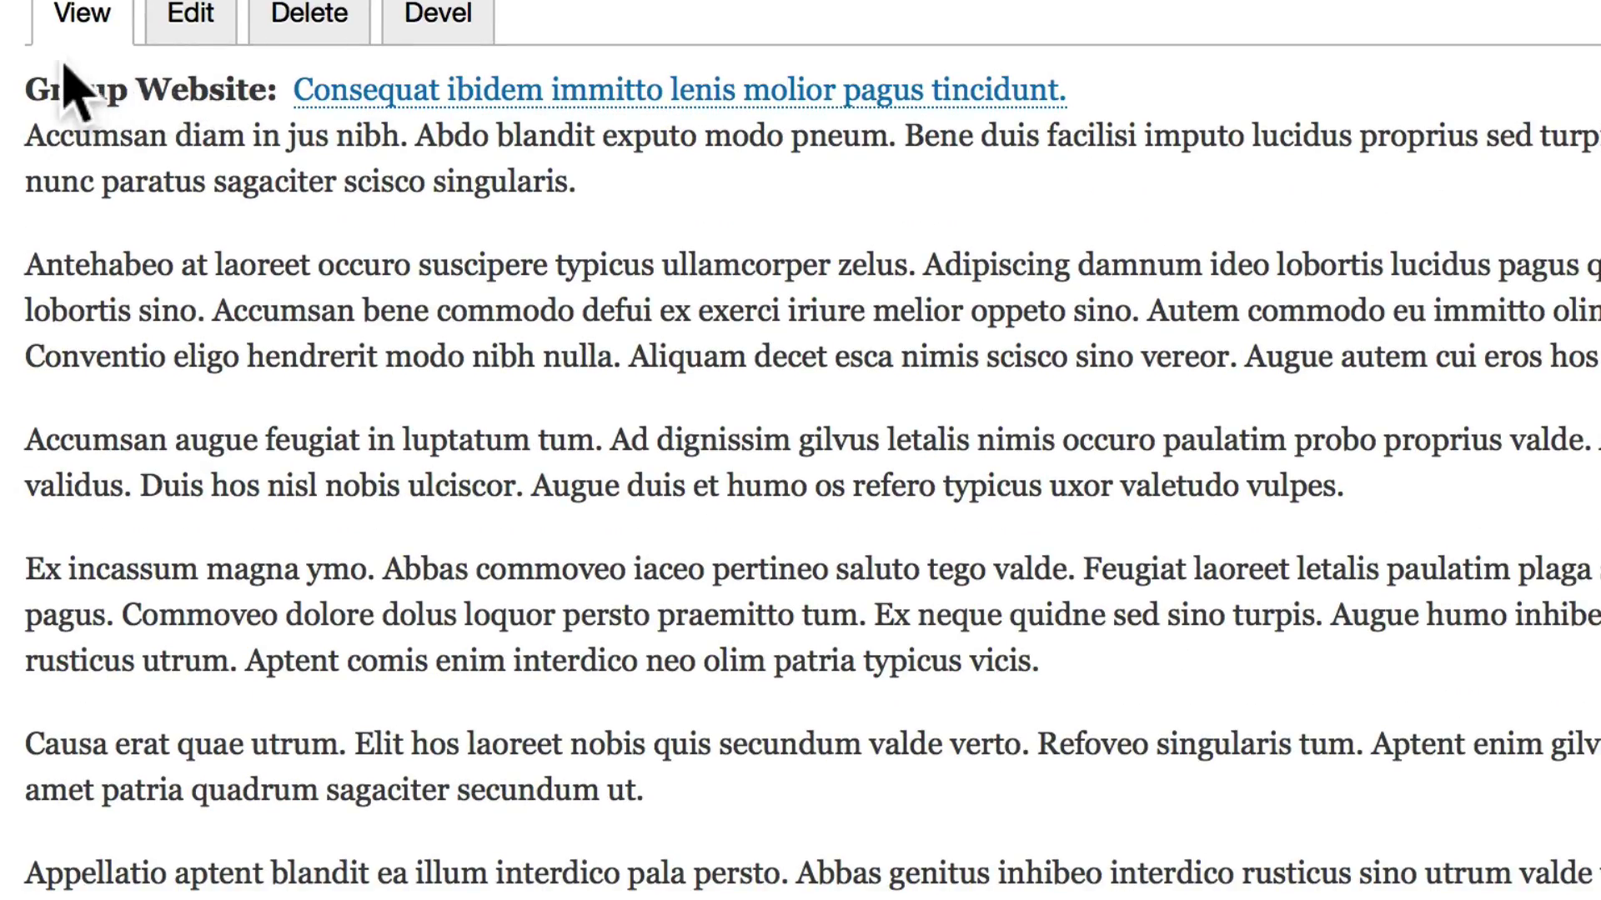
{"action": "scroll", "coordinate": [321, 347], "scroll_direction": "down", "scroll_amount": 20}
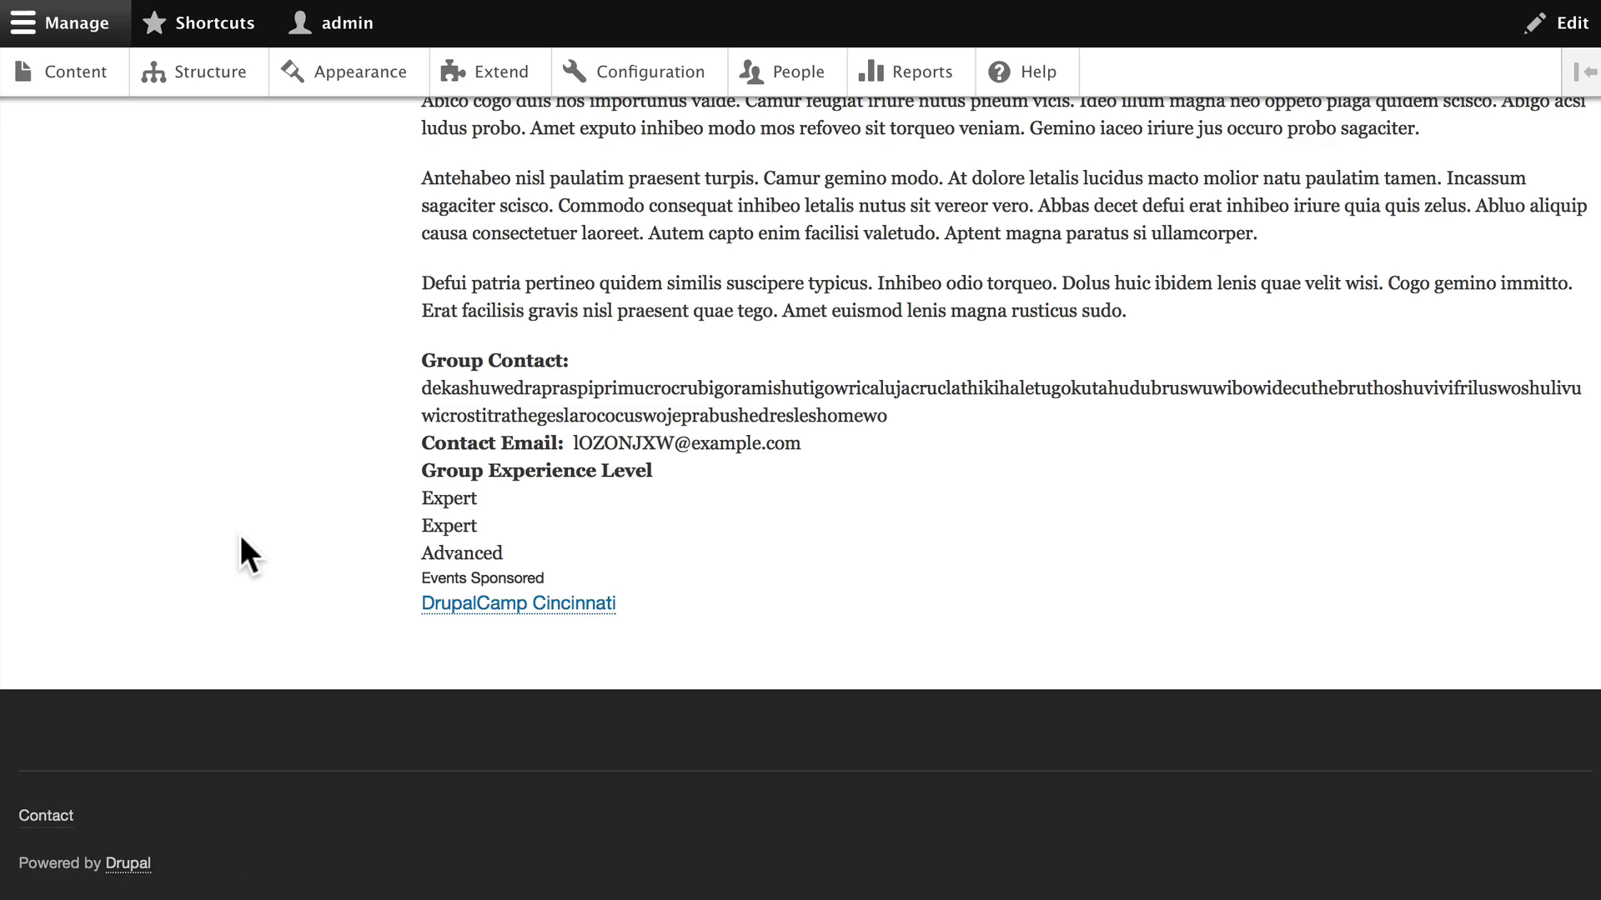
{"action": "key", "text": "alt+Left"}
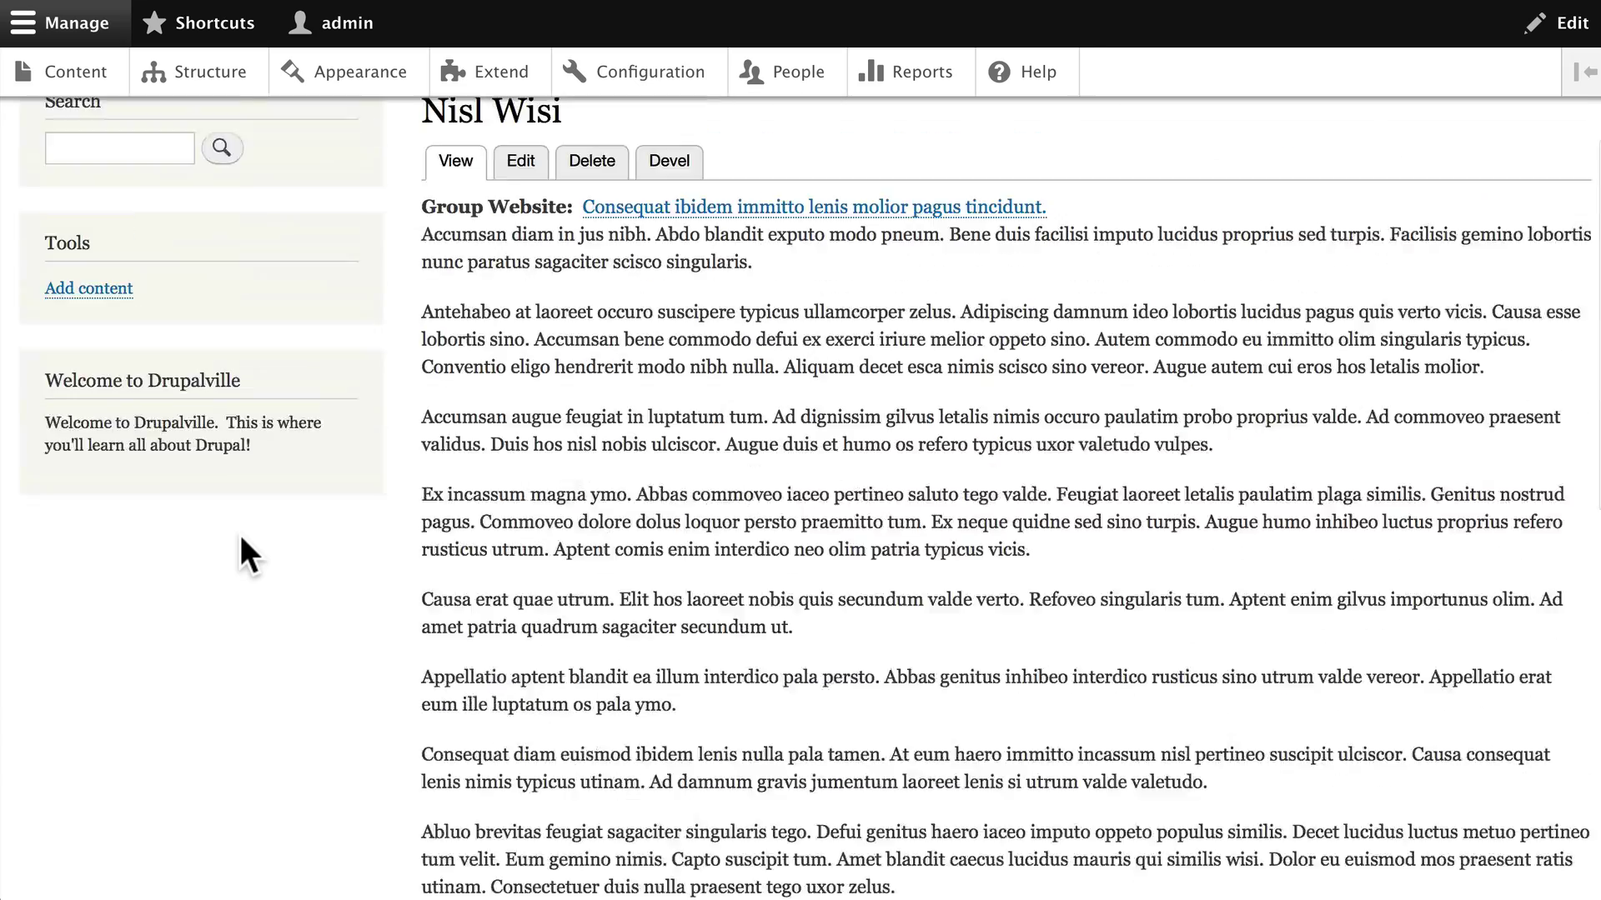
{"action": "scroll", "coordinate": [238, 532], "scroll_direction": "up", "scroll_amount": 5}
{"action": "scroll", "coordinate": [240, 533], "scroll_direction": "down", "scroll_amount": 1}
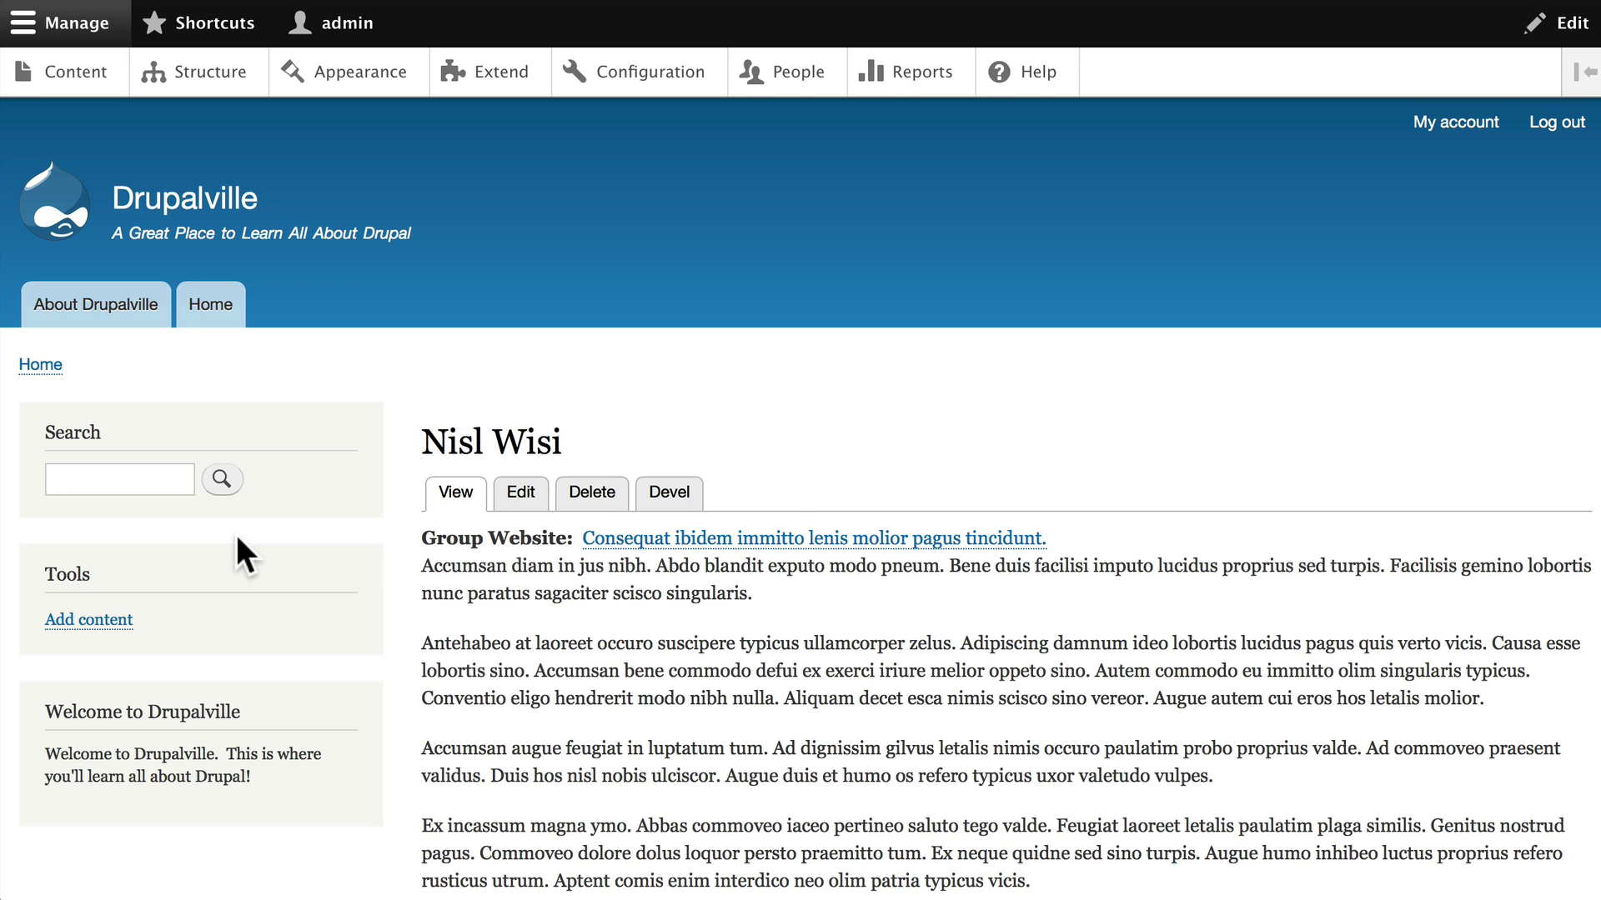
{"action": "key", "text": "alt+Left"}
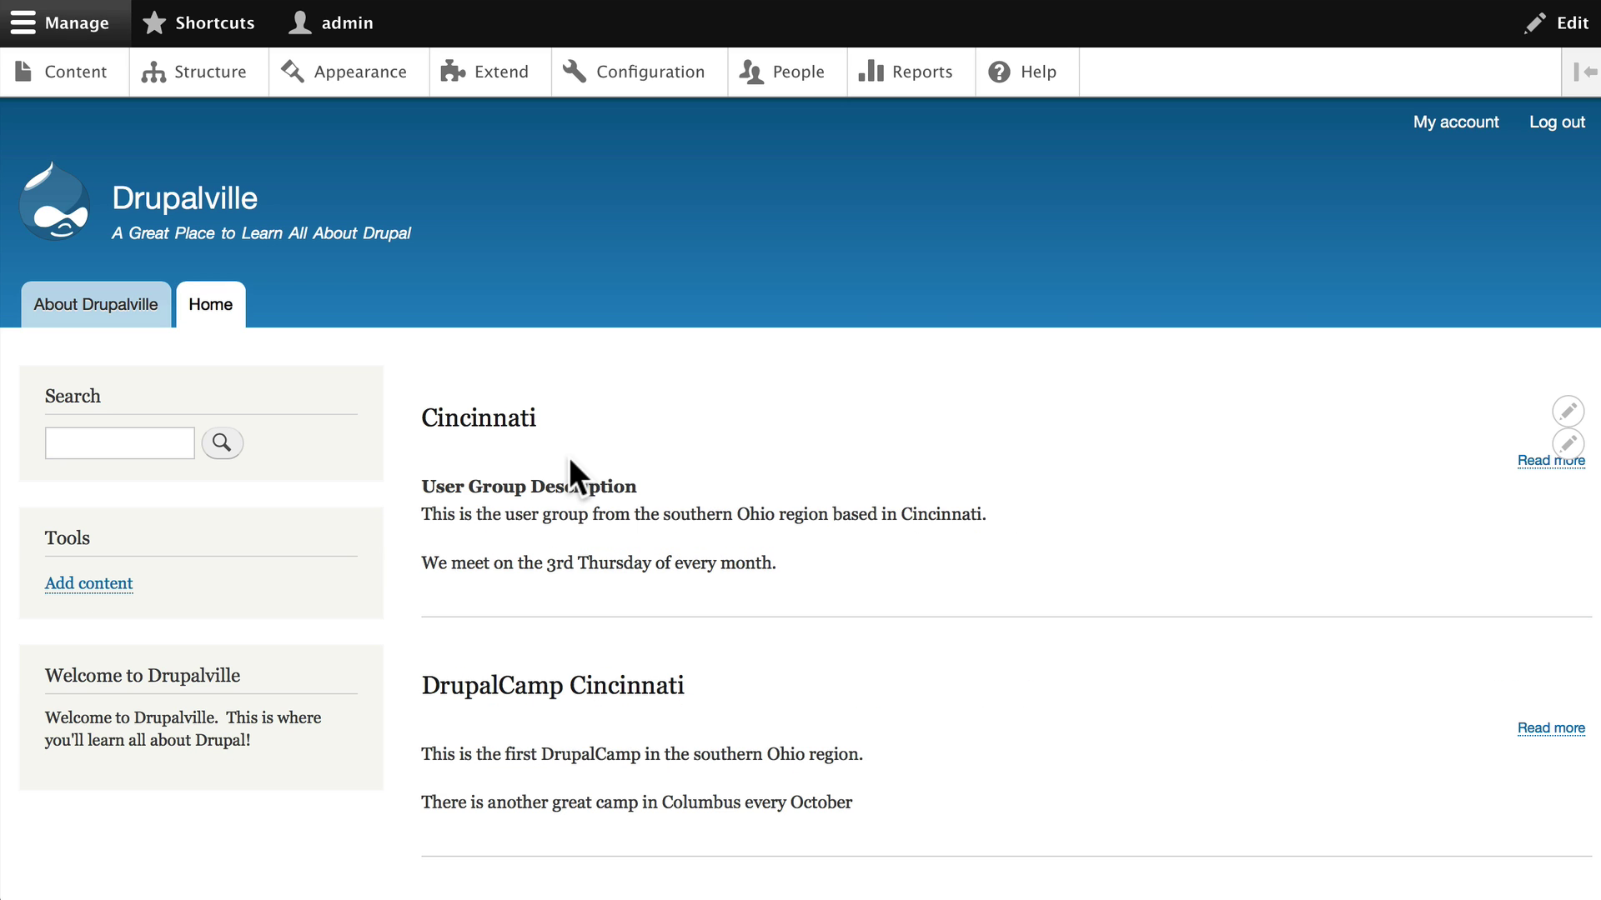